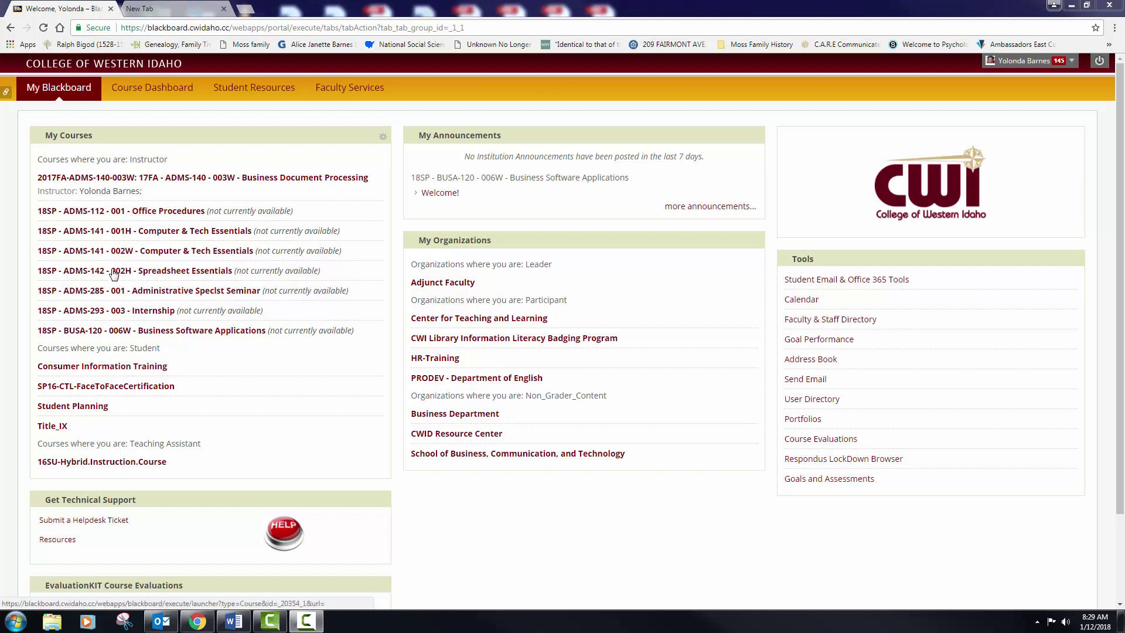
Step: Open the ADMS-141 001H Syllabus / Schedule and pop the syllabus out into Word Online
click(98, 232)
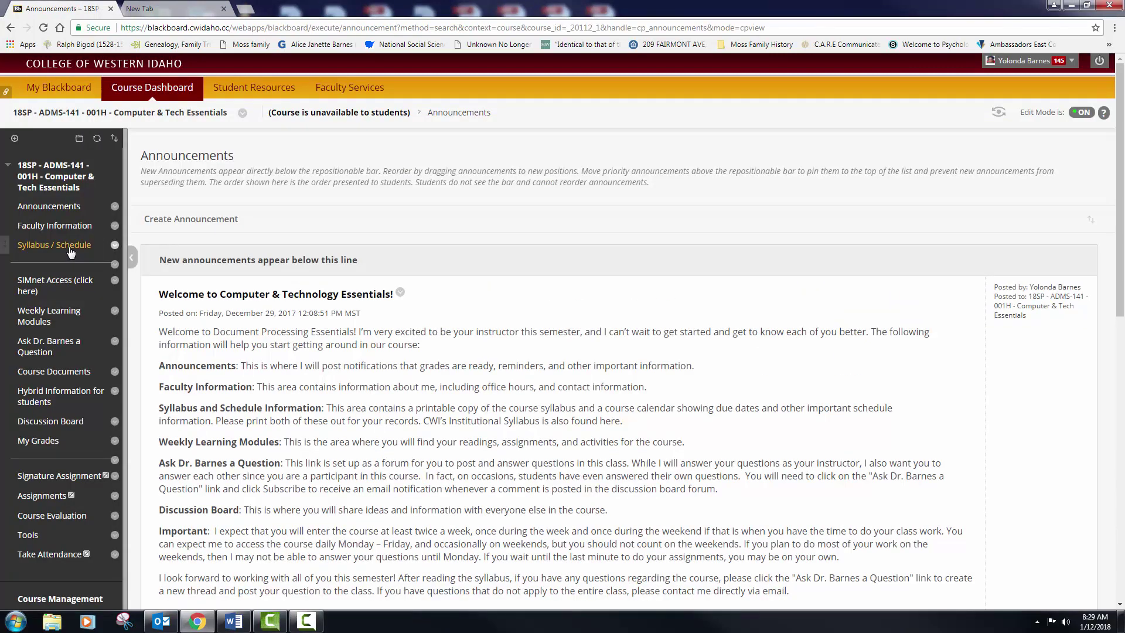
click(70, 251)
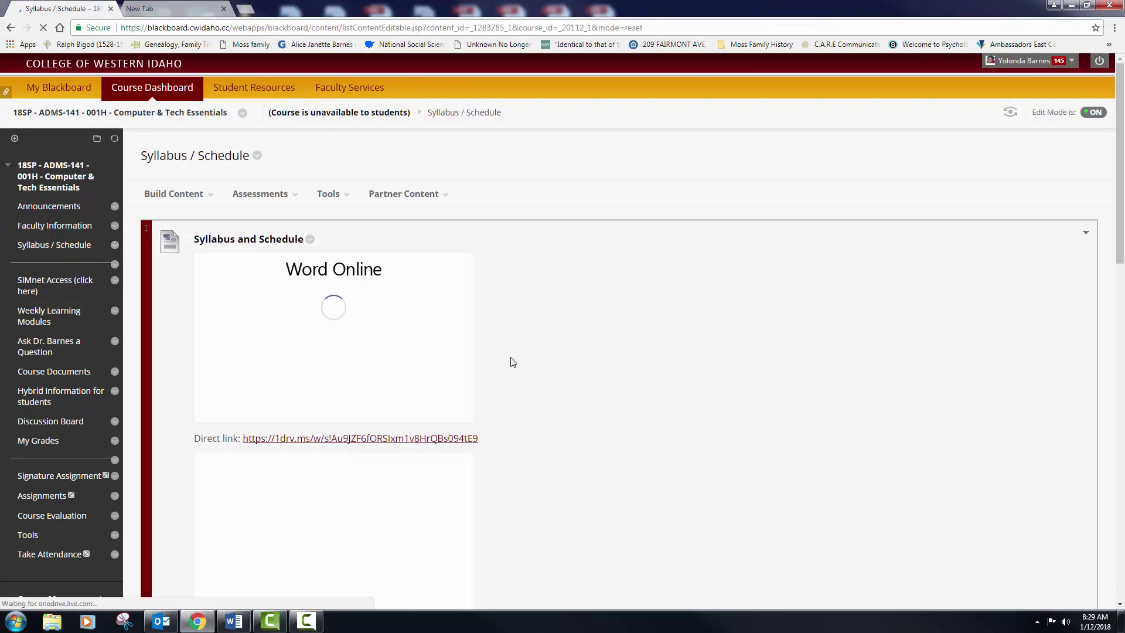
click(458, 415)
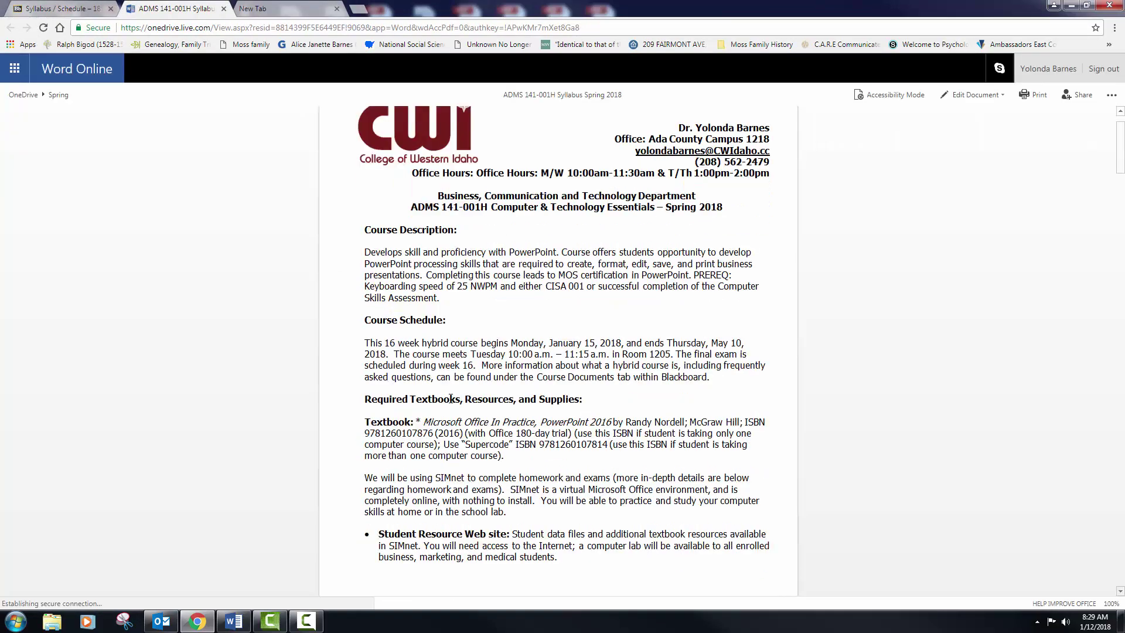
scroll(440, 300, down, 3)
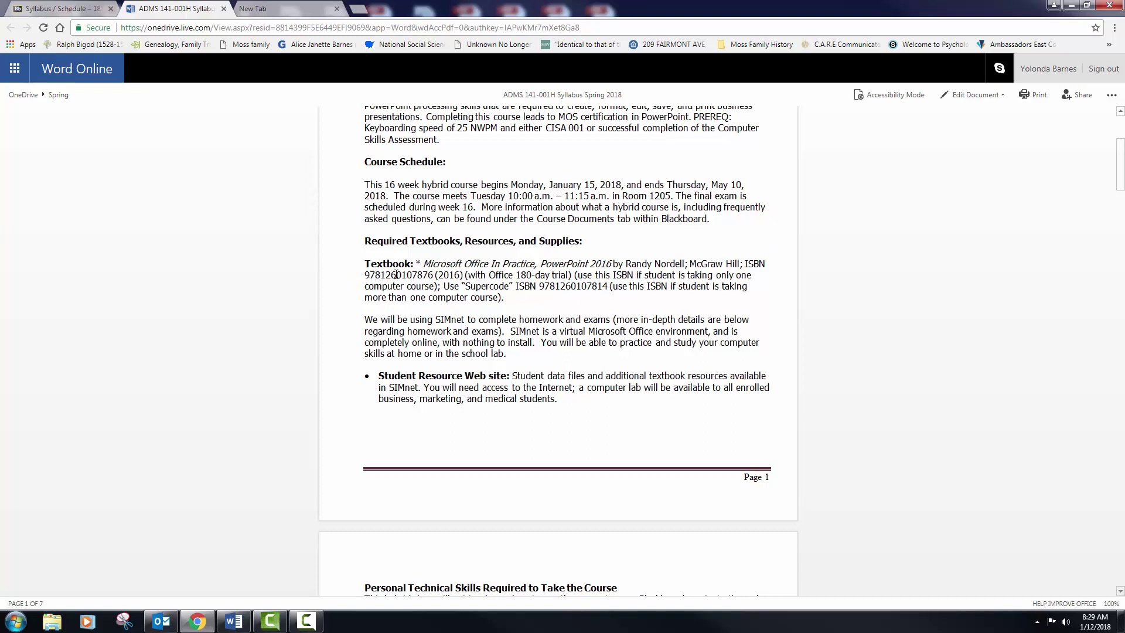
drag(444, 287, 611, 287)
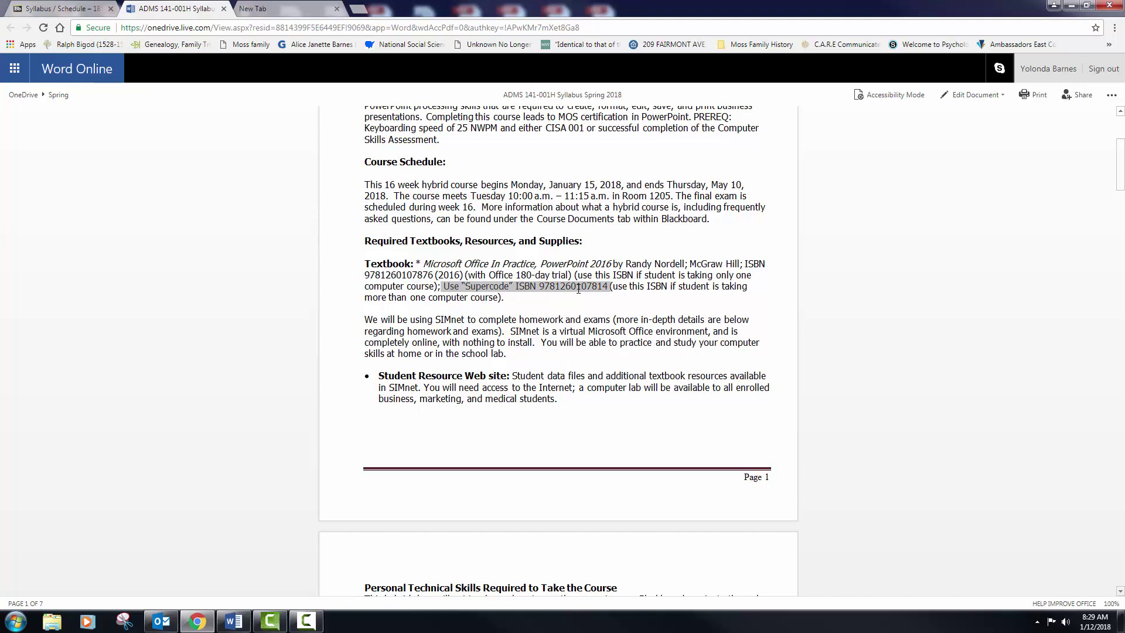
click(531, 289)
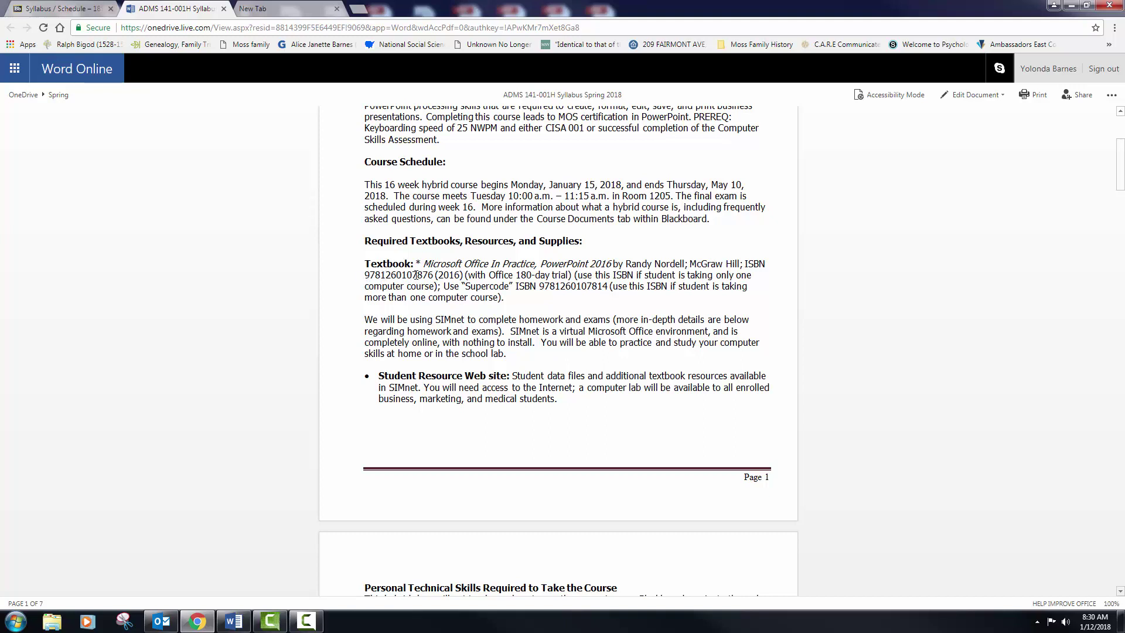
drag(435, 275, 365, 276)
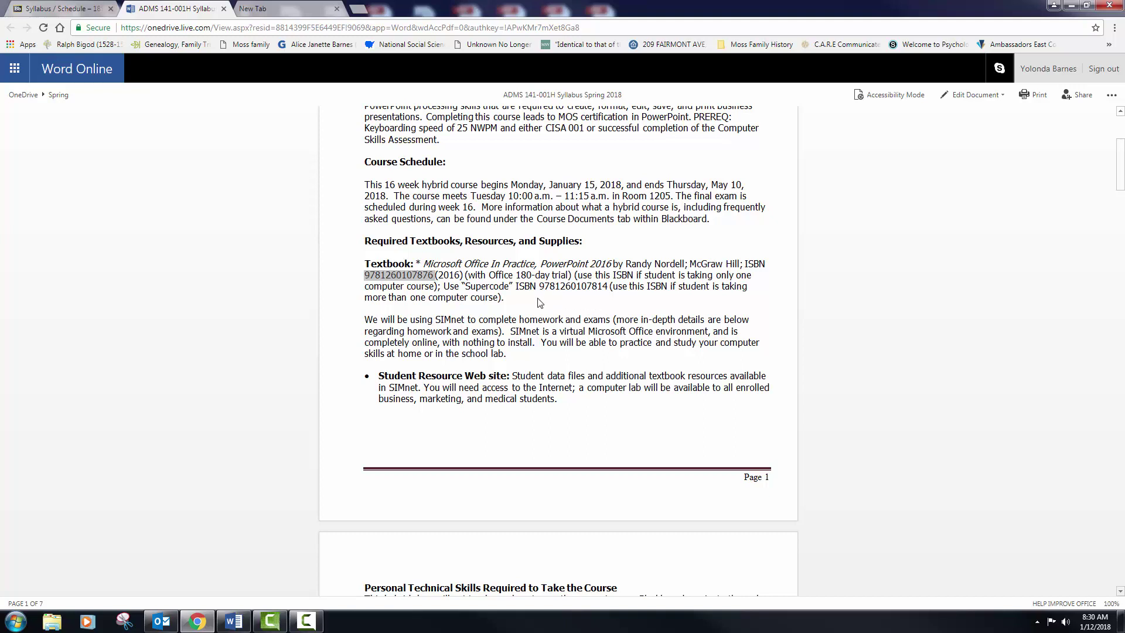
click(486, 286)
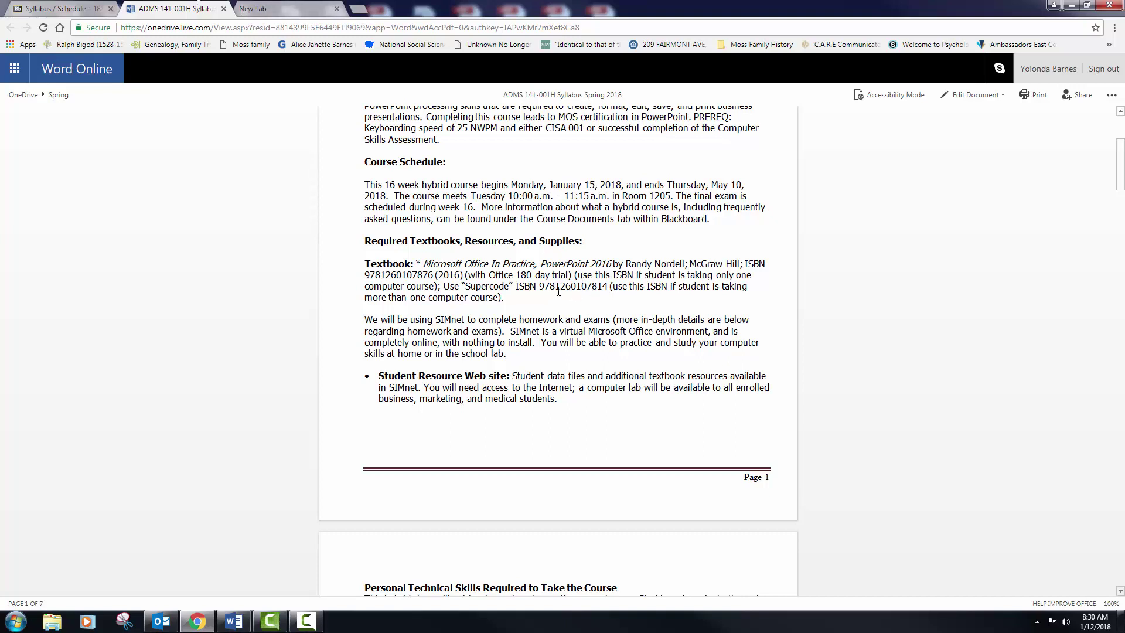
Step: Load cwidaho.simnetonline.com in the new tab from the 'cw' address completion
click(285, 12)
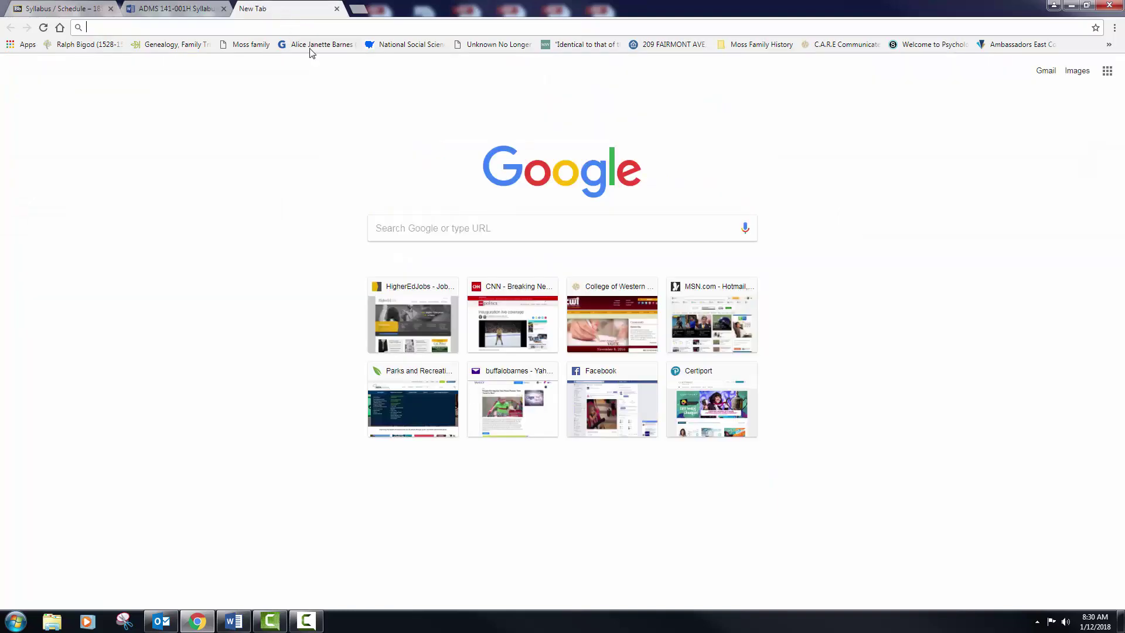
text(cw)
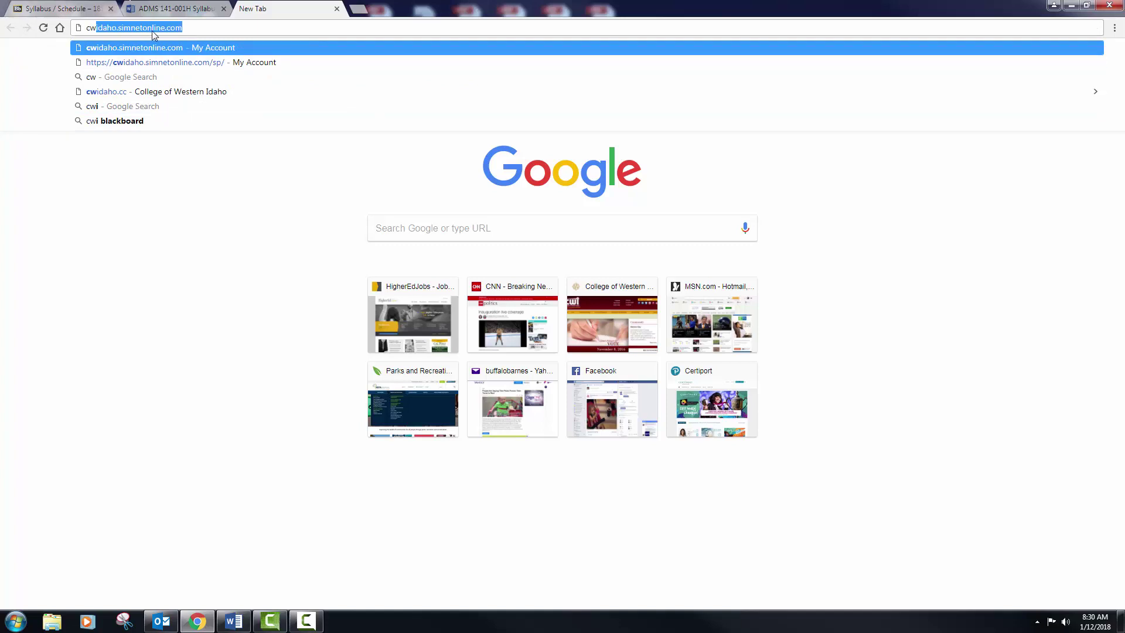
click(192, 29)
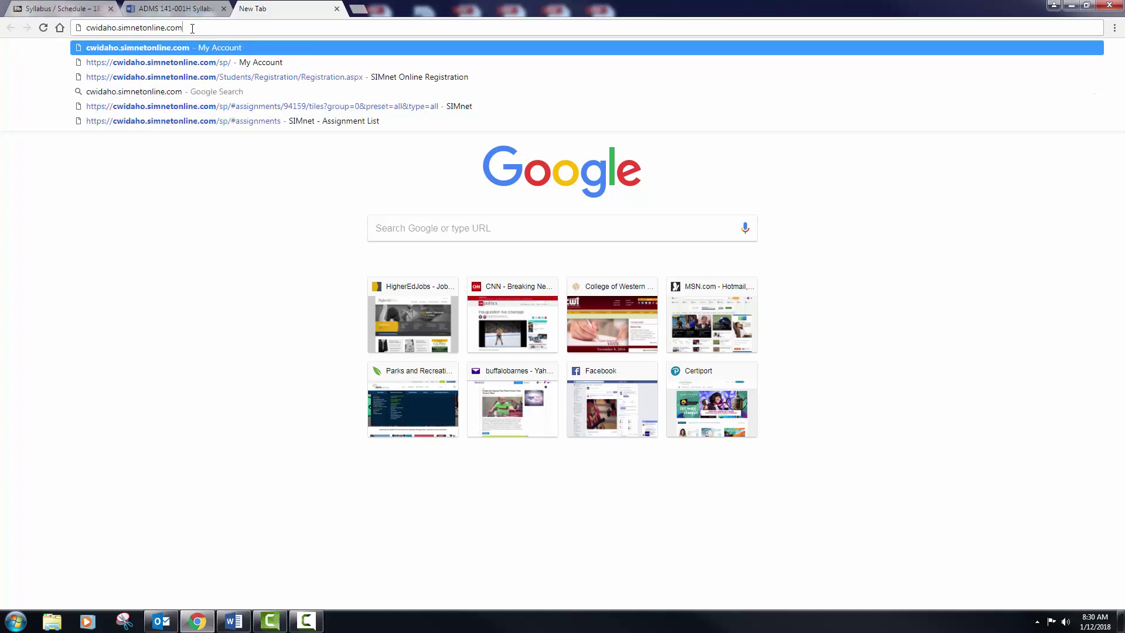
key(Return)
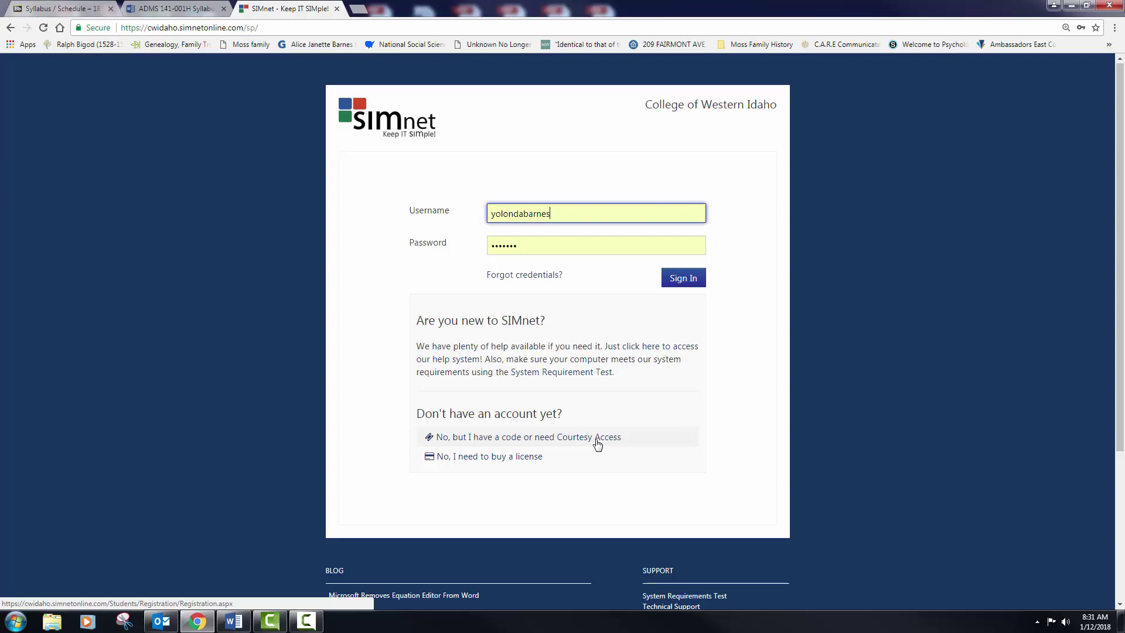
Step: Start courtesy-access registration, answering Yes to College of Western Idaho and No to an existing username
click(488, 444)
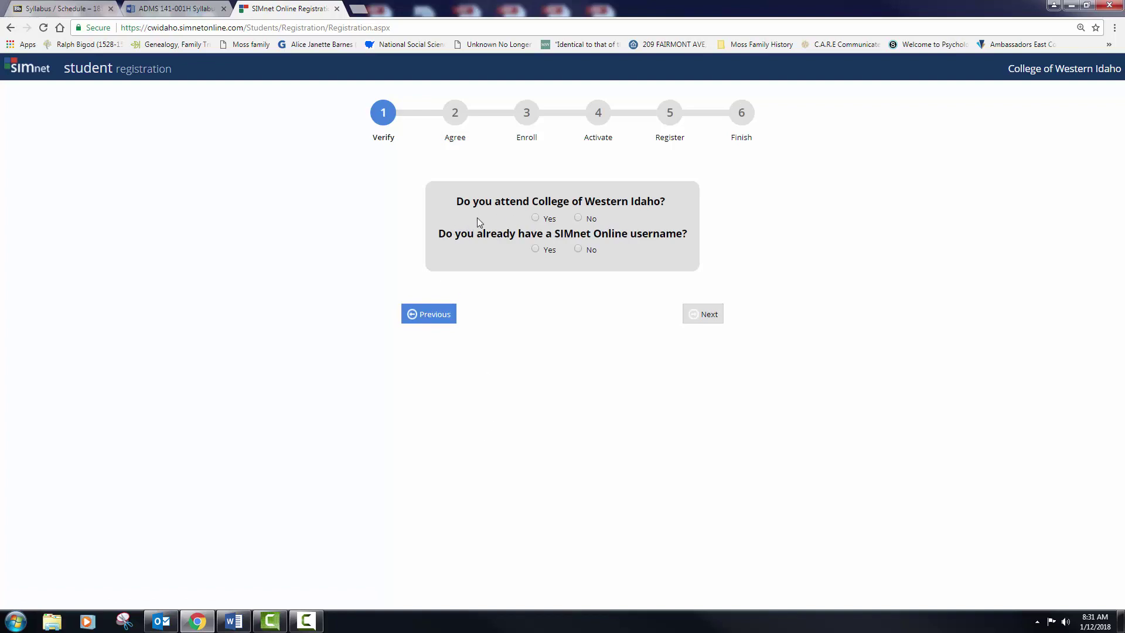
click(537, 218)
click(579, 251)
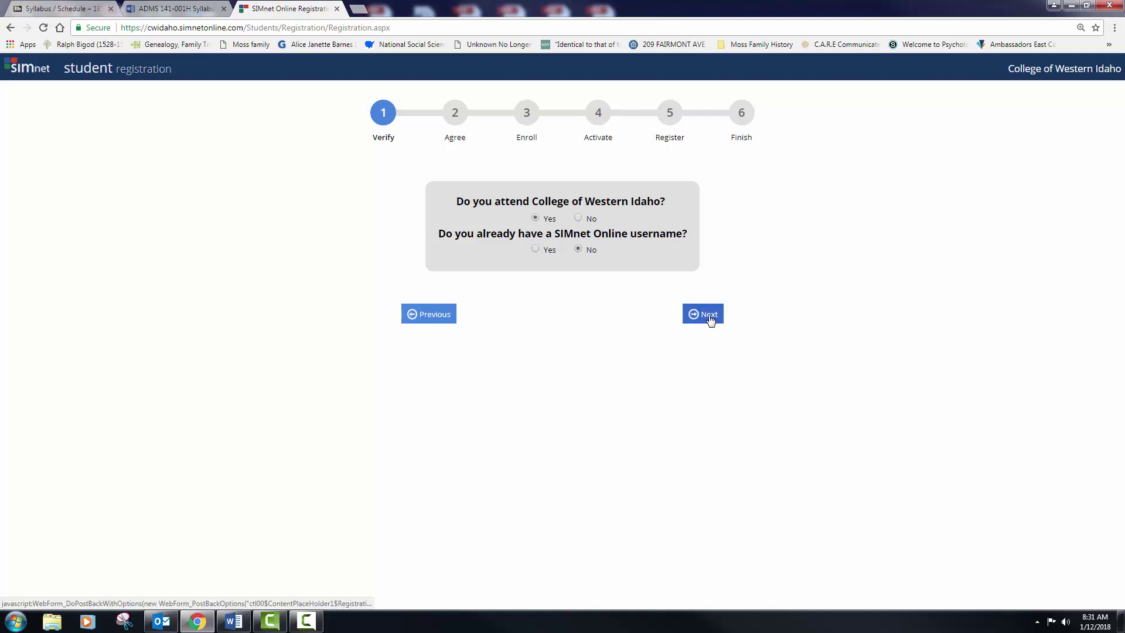
click(709, 314)
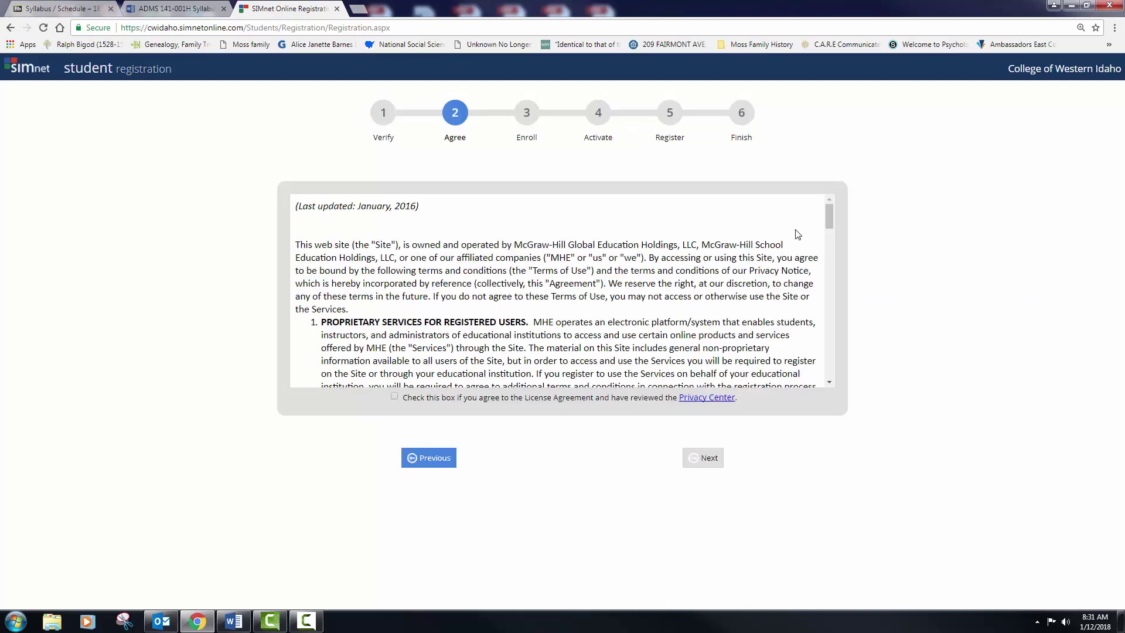
Step: Accept the SIMnet license agreement and continue to the Enroll step
drag(826, 217, 725, 381)
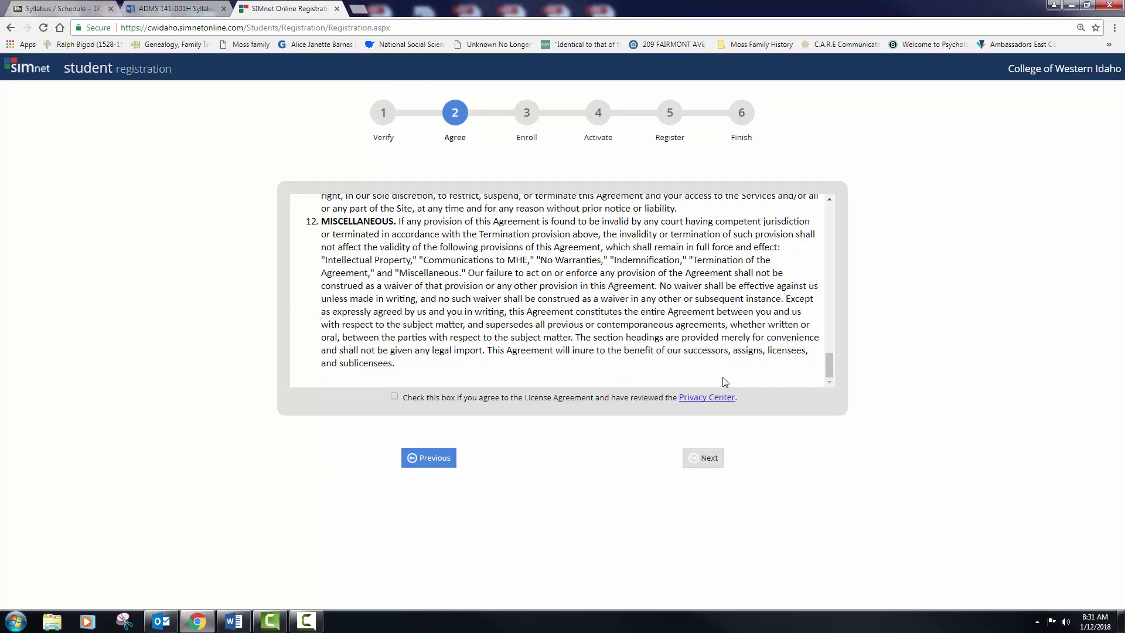
click(395, 398)
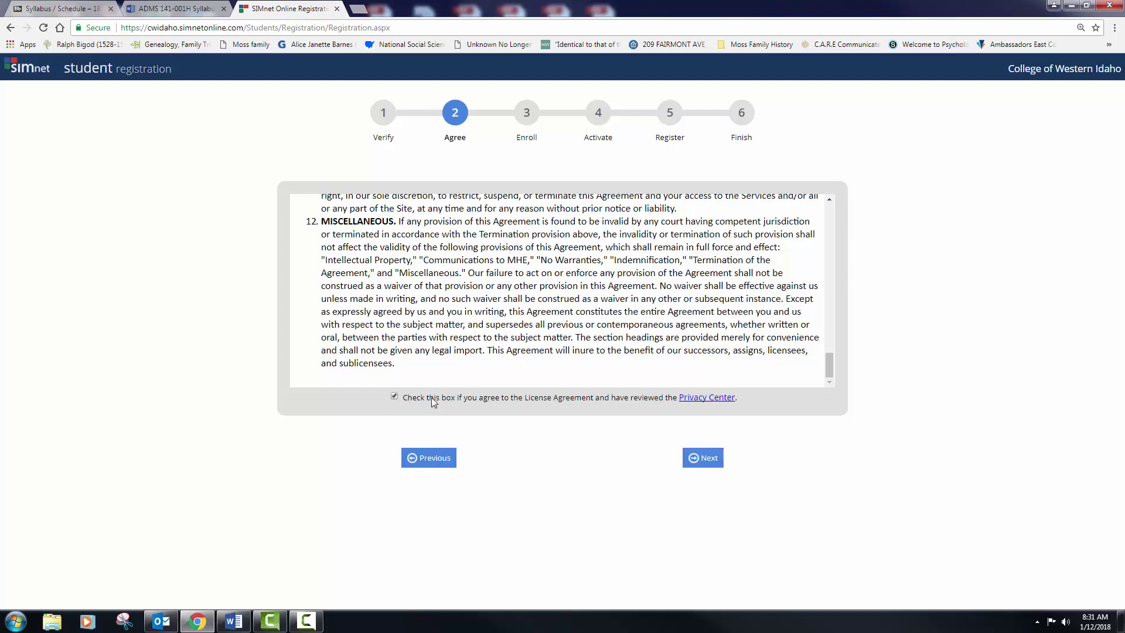
click(713, 463)
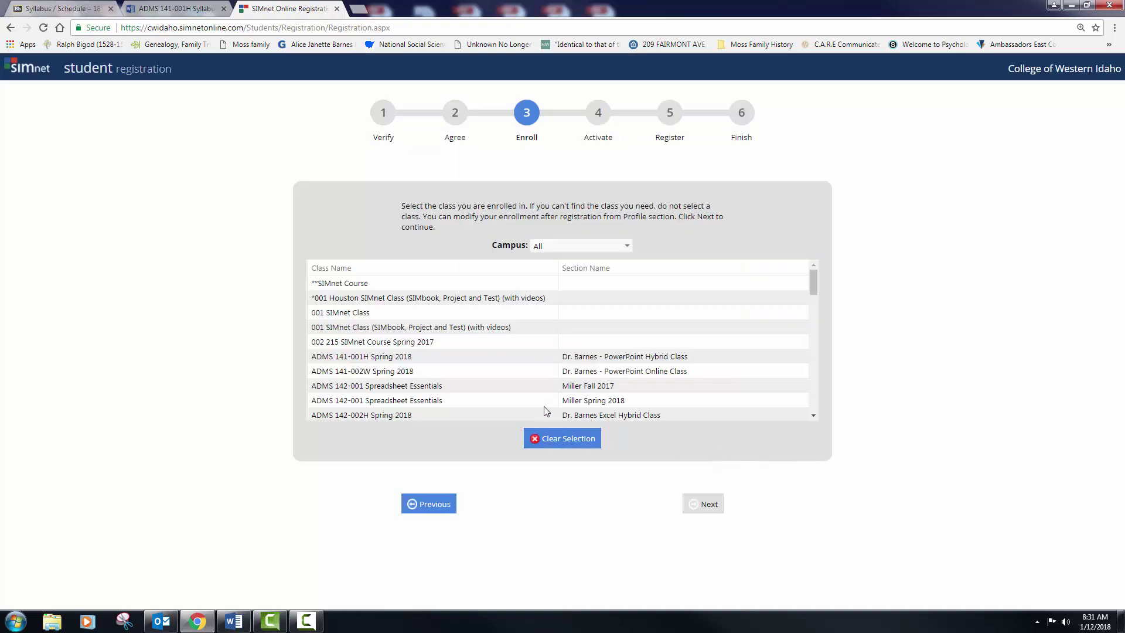
Step: Select the ADMS 142-002H Spring 2018 class and continue to the Activate step
drag(815, 286, 815, 298)
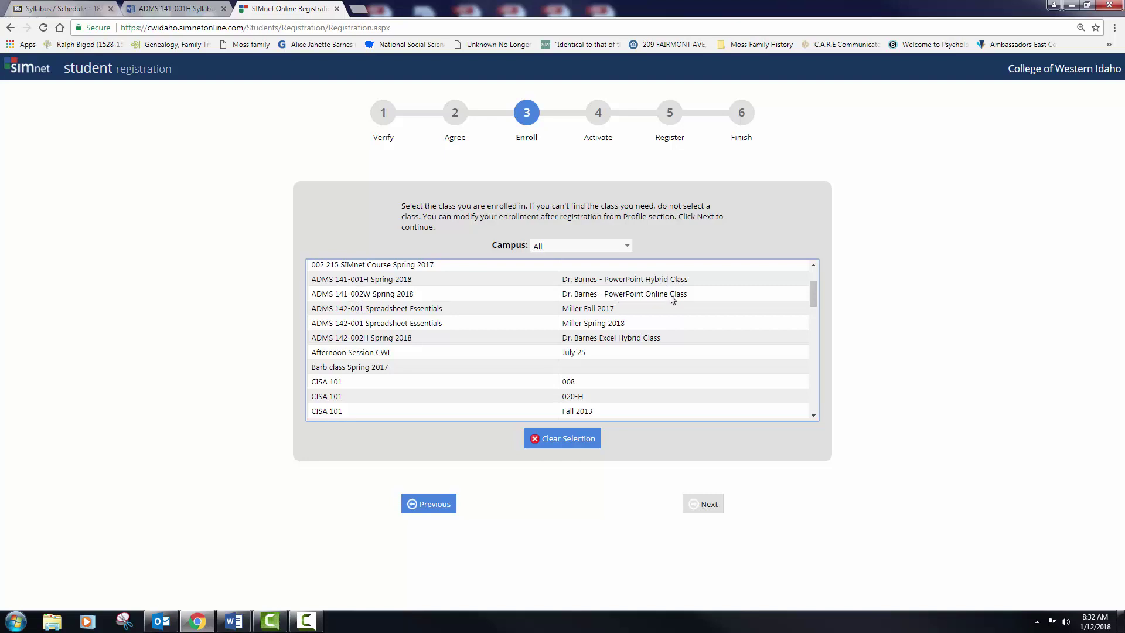
click(608, 345)
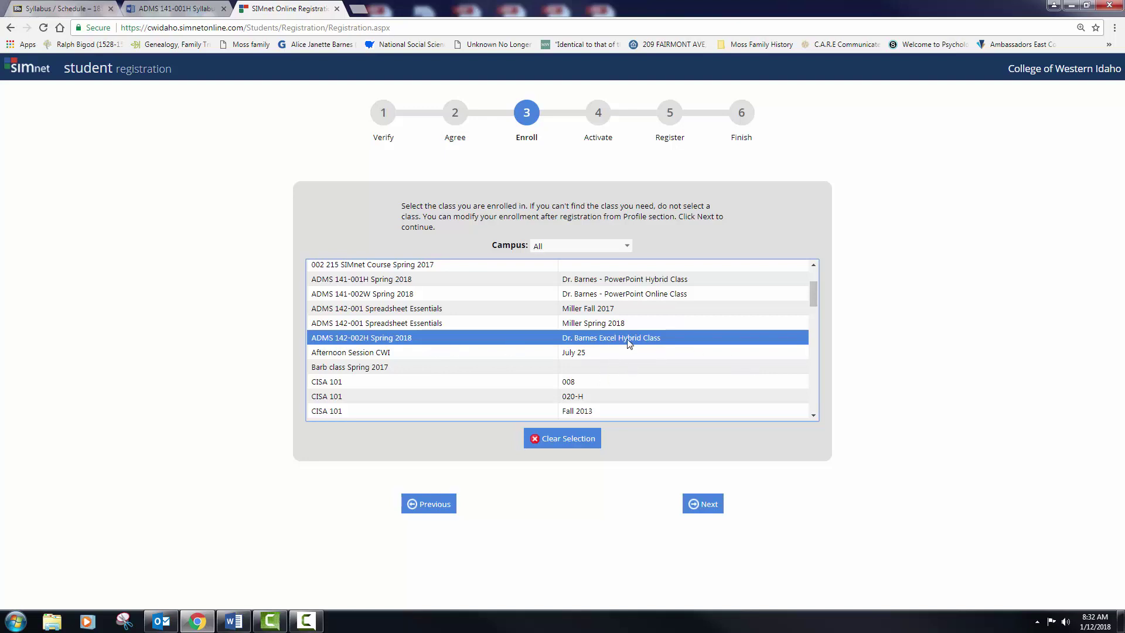
click(707, 505)
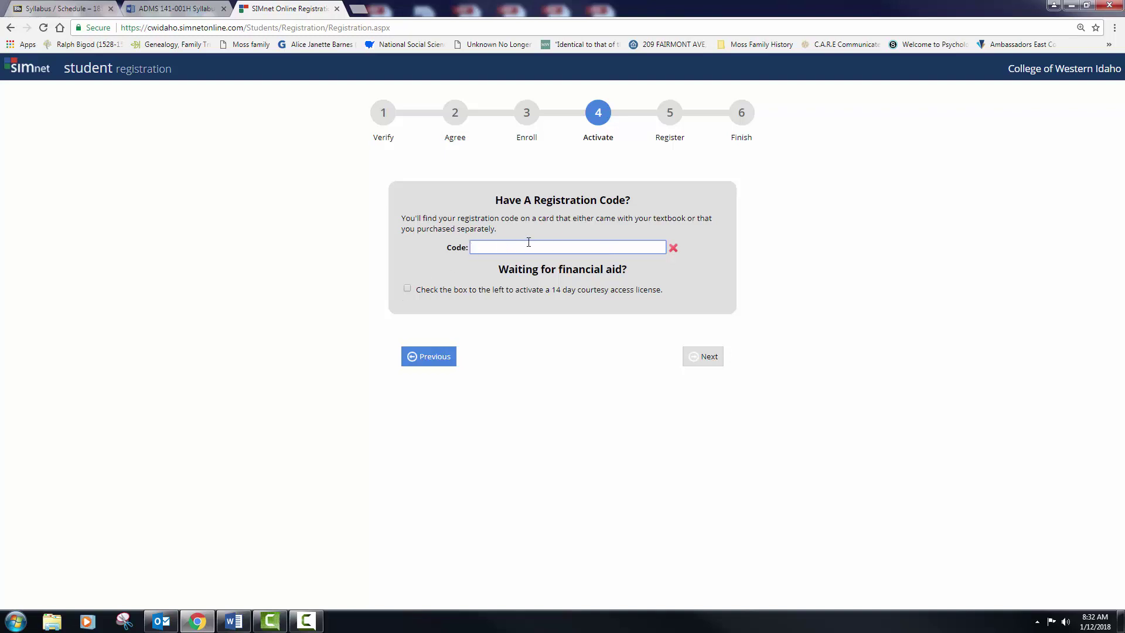
Step: Choose the 14-day courtesy access license and continue to the Register form
click(408, 289)
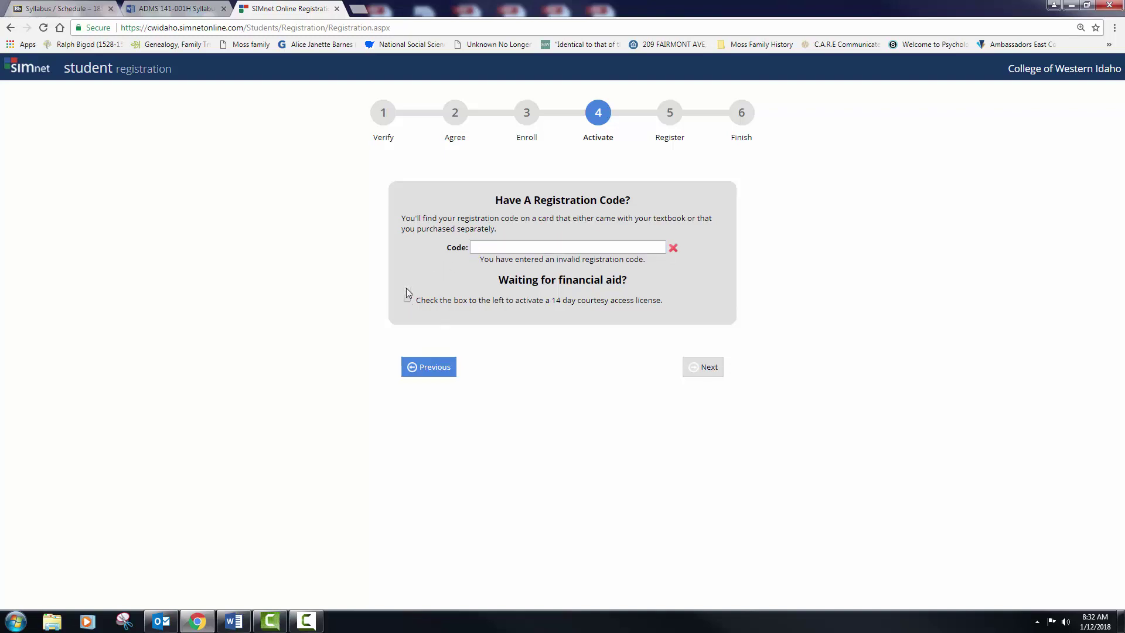
click(408, 300)
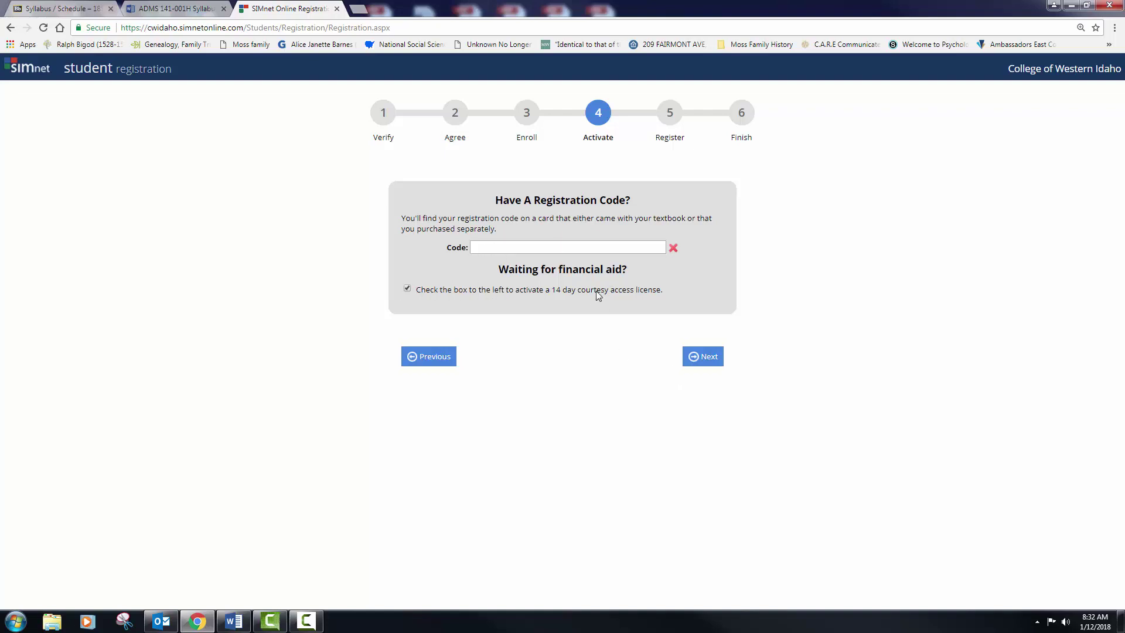
click(704, 358)
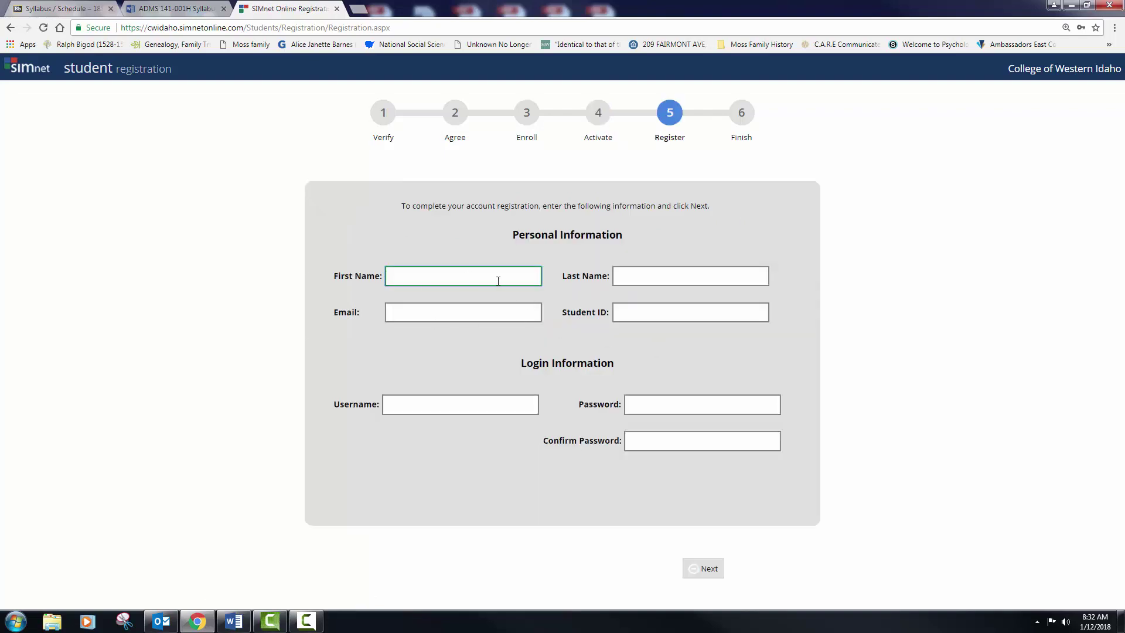
Step: Fill in the student's first name, last name and suggested e-mail address
text(Jane)
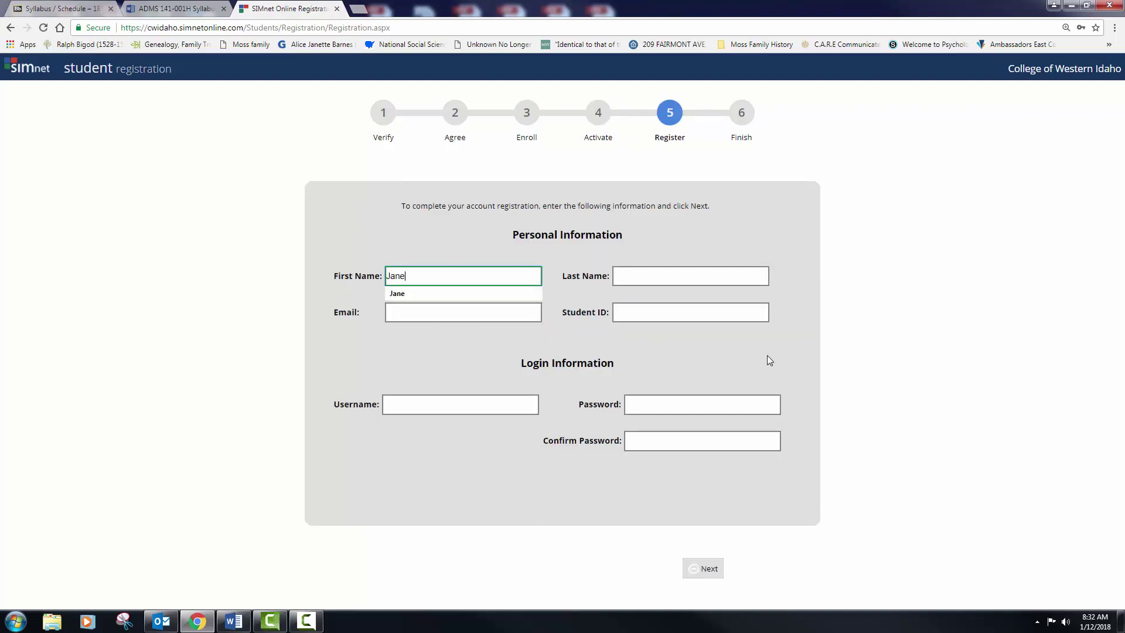
key(Tab)
text(Doe)
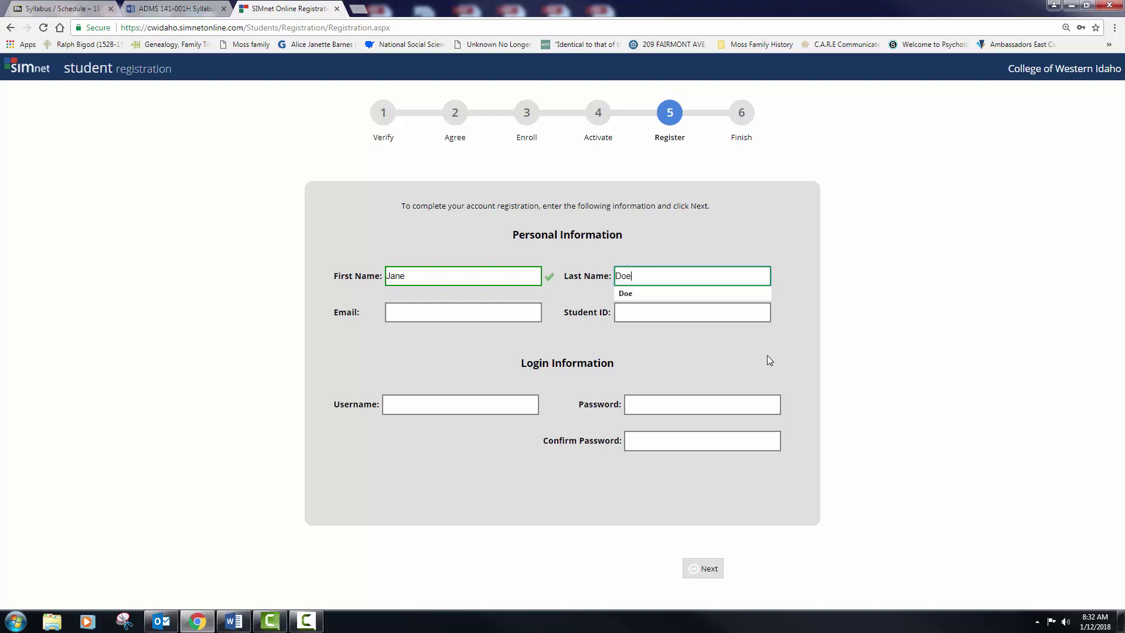
click(510, 310)
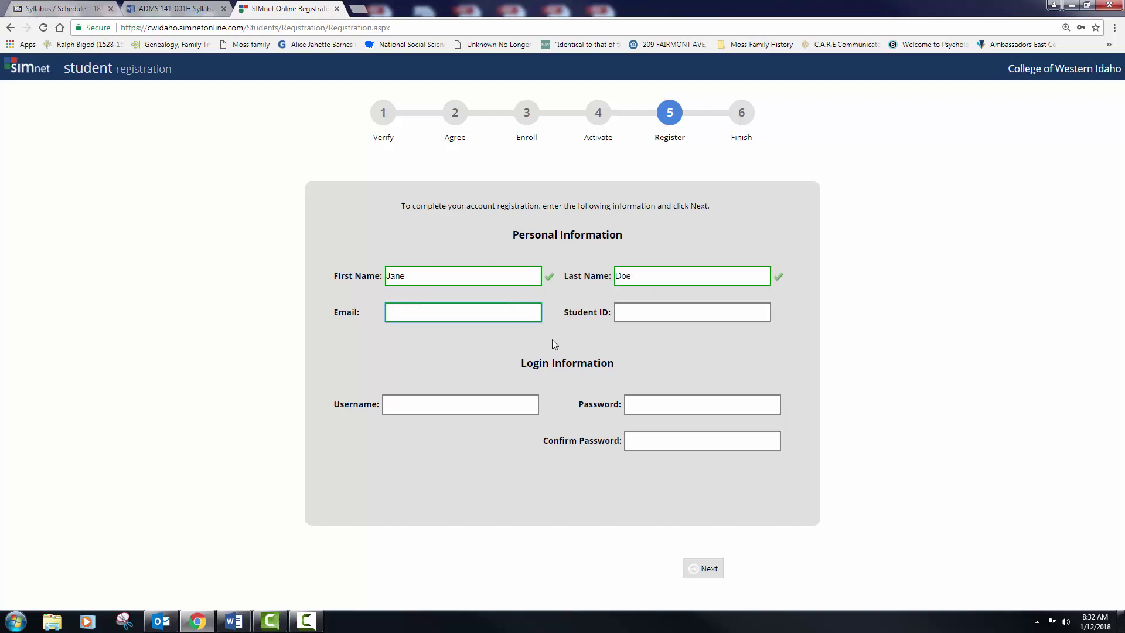
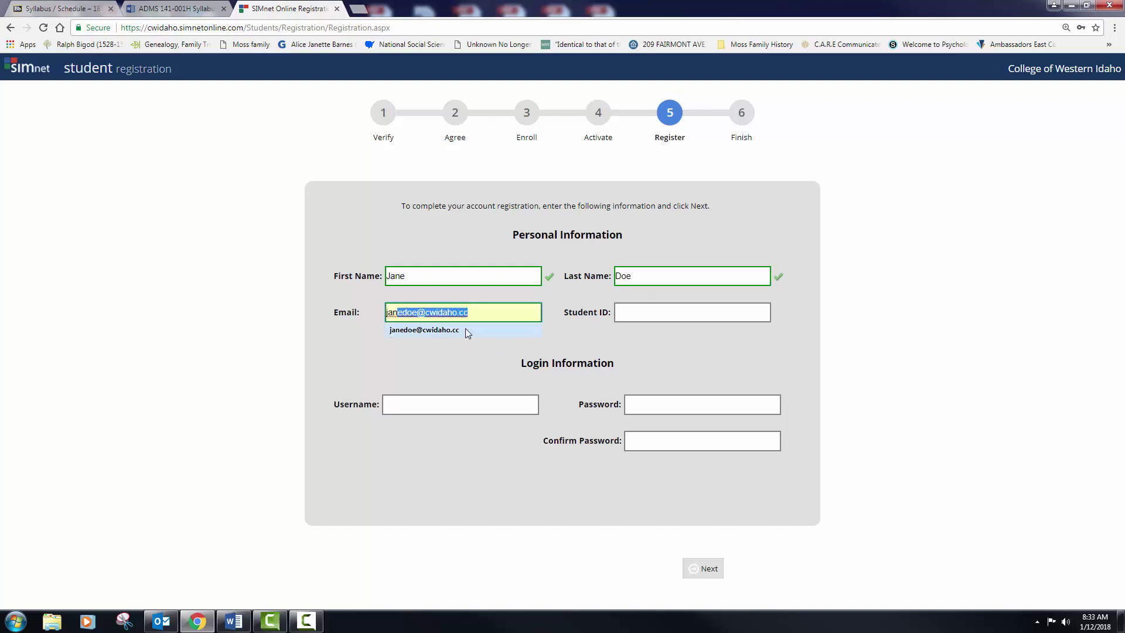
click(466, 329)
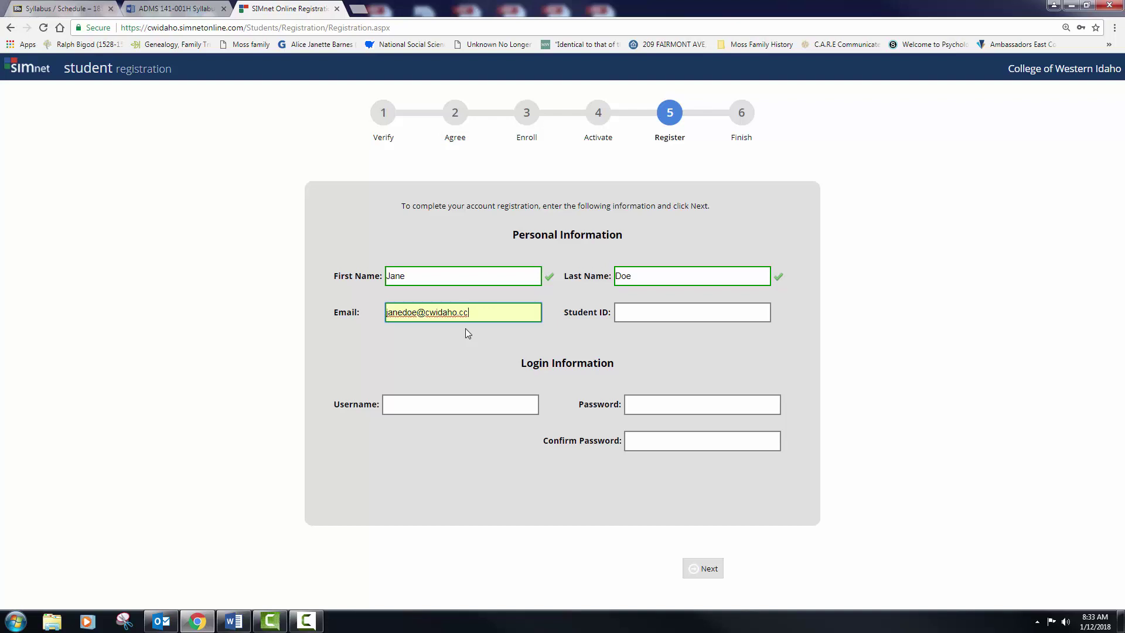
Step: Enter the student ID from the saved suggestion and append a 1 to make it unique
click(628, 309)
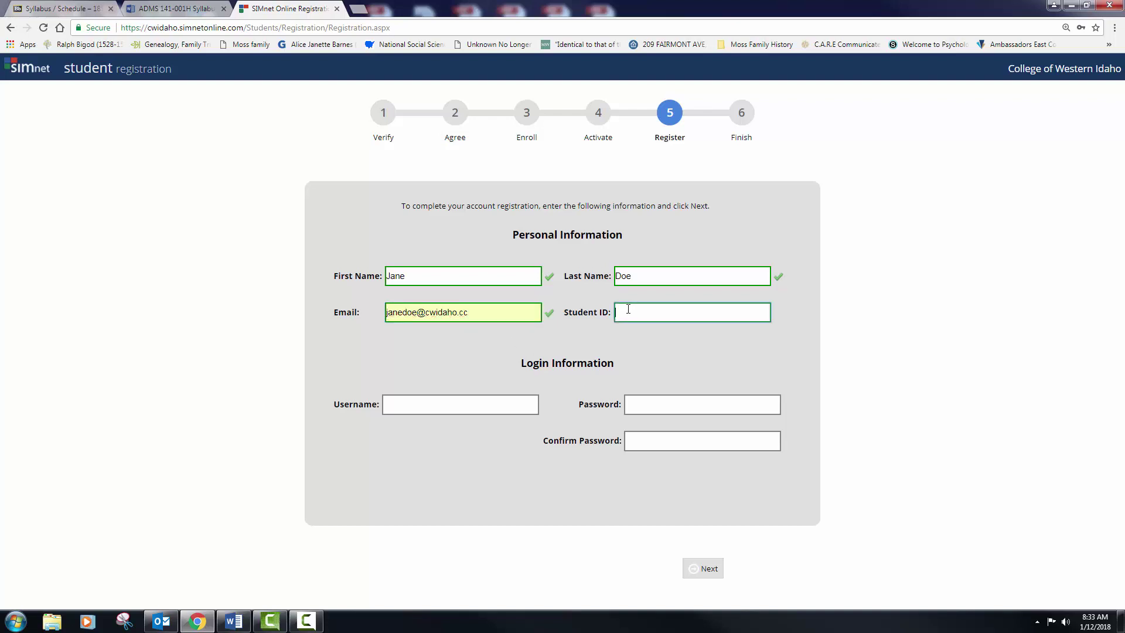
text(23445)
key(BackSpace)
key(BackSpace)
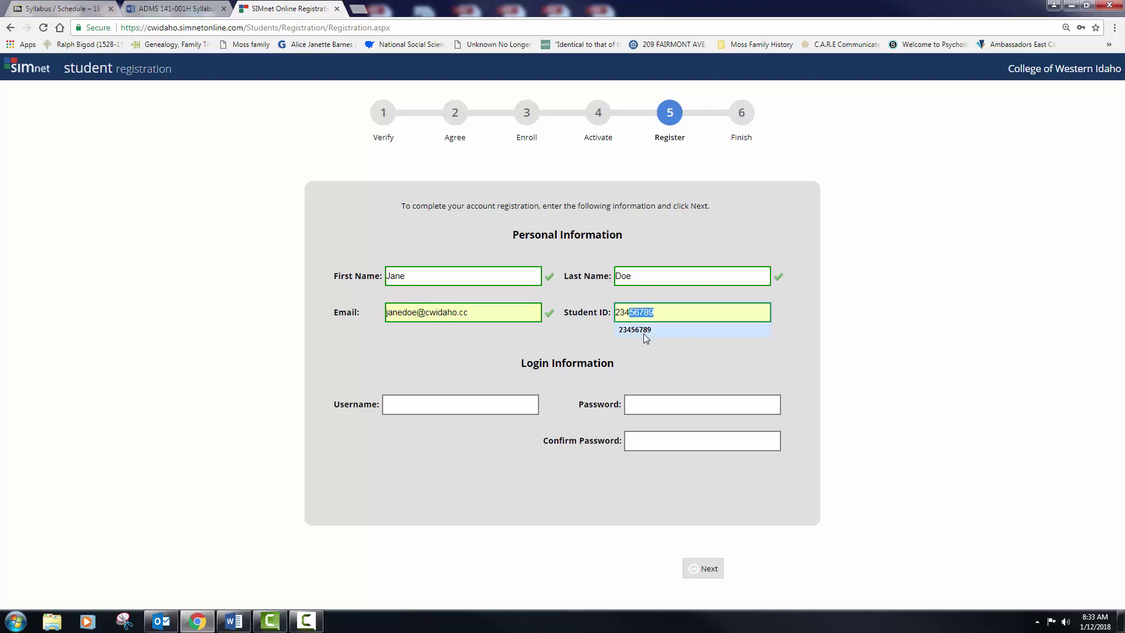
click(635, 330)
click(515, 404)
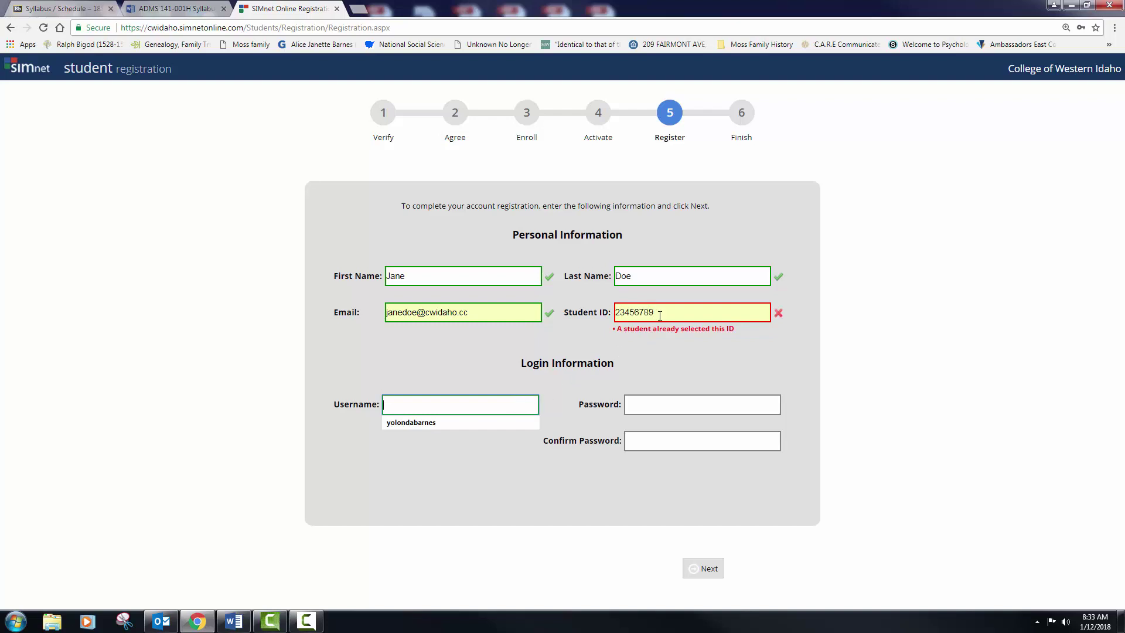
click(660, 315)
text(1)
Step: Enter a username, replacing the suggested name's final digit with 1
click(511, 403)
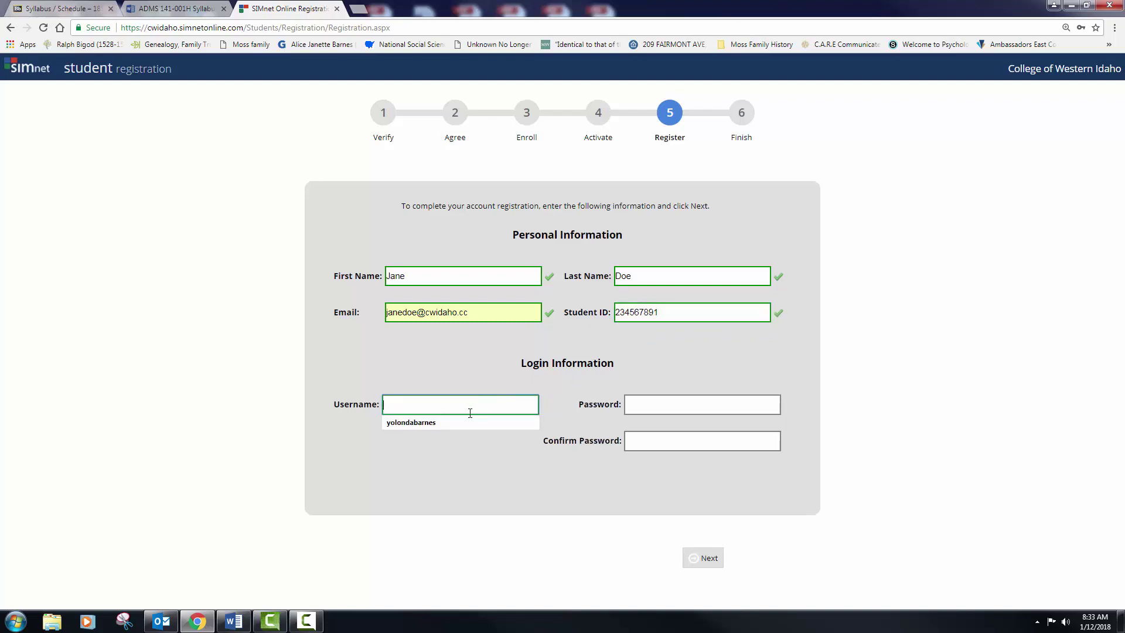
text(janedoe2)
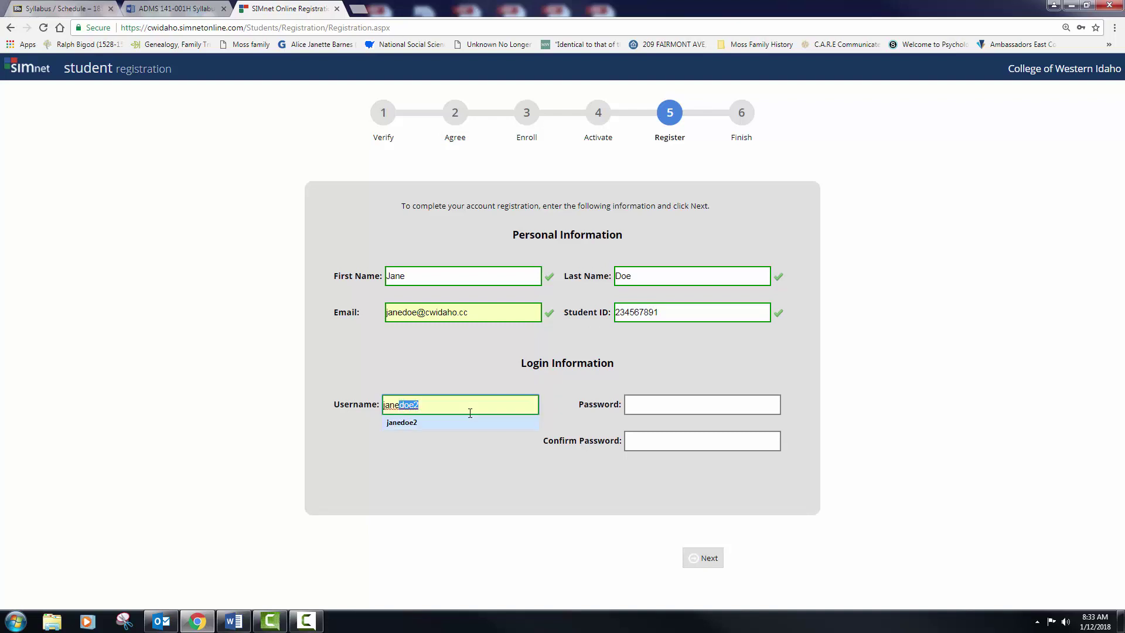
key(Tab)
click(515, 404)
key(BackSpace)
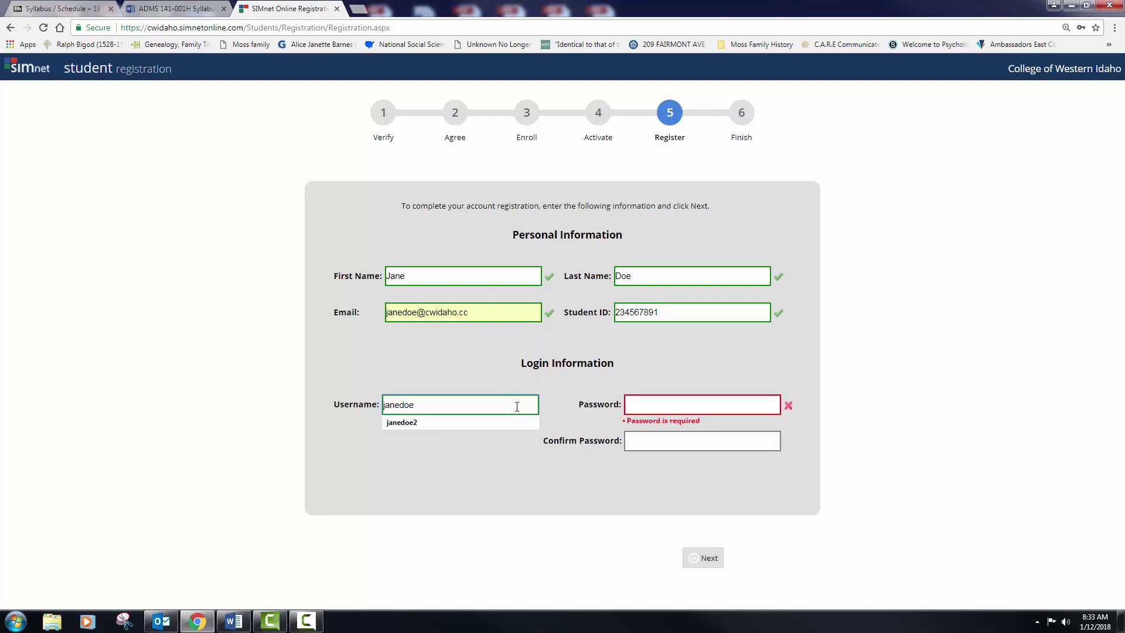
text(1)
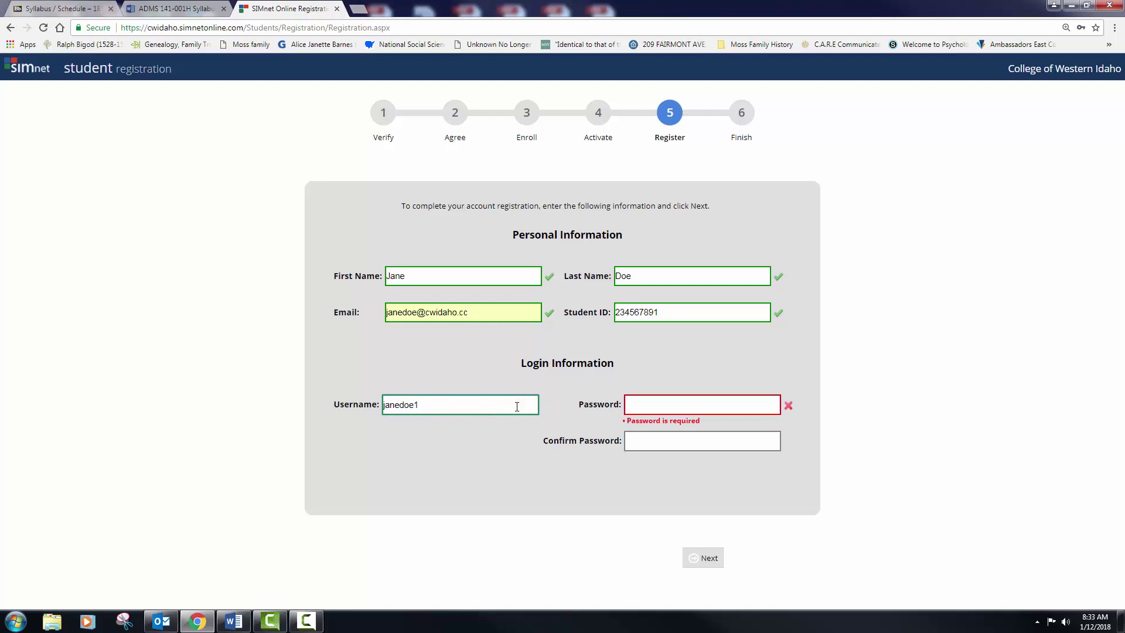
key(Tab)
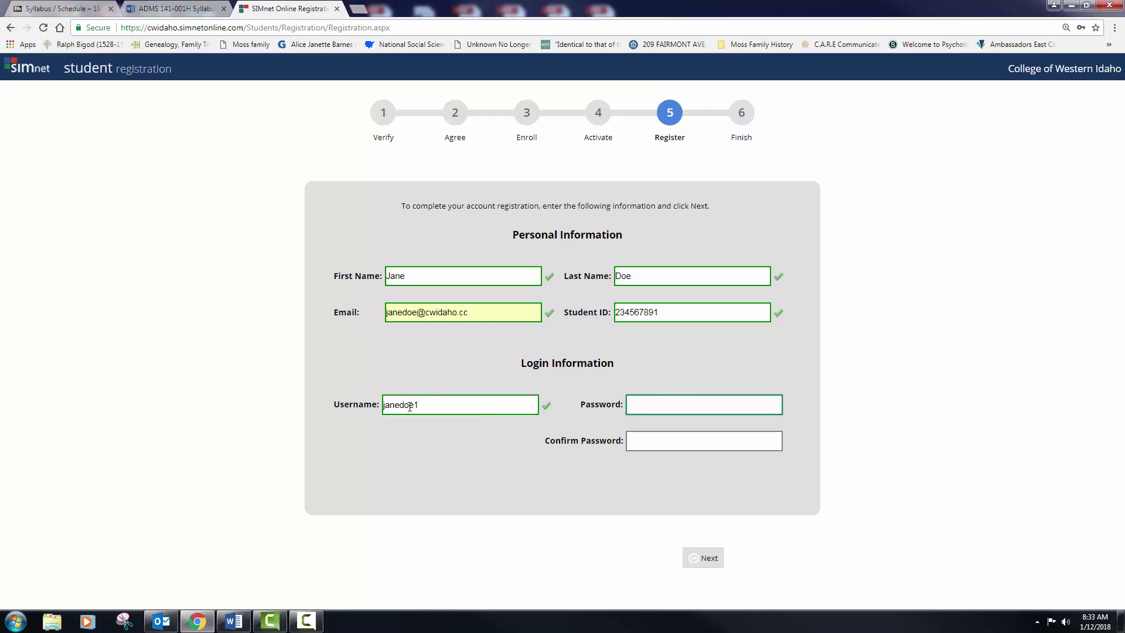
Step: Type the account password, then copy and paste it into Confirm Password
click(63, 9)
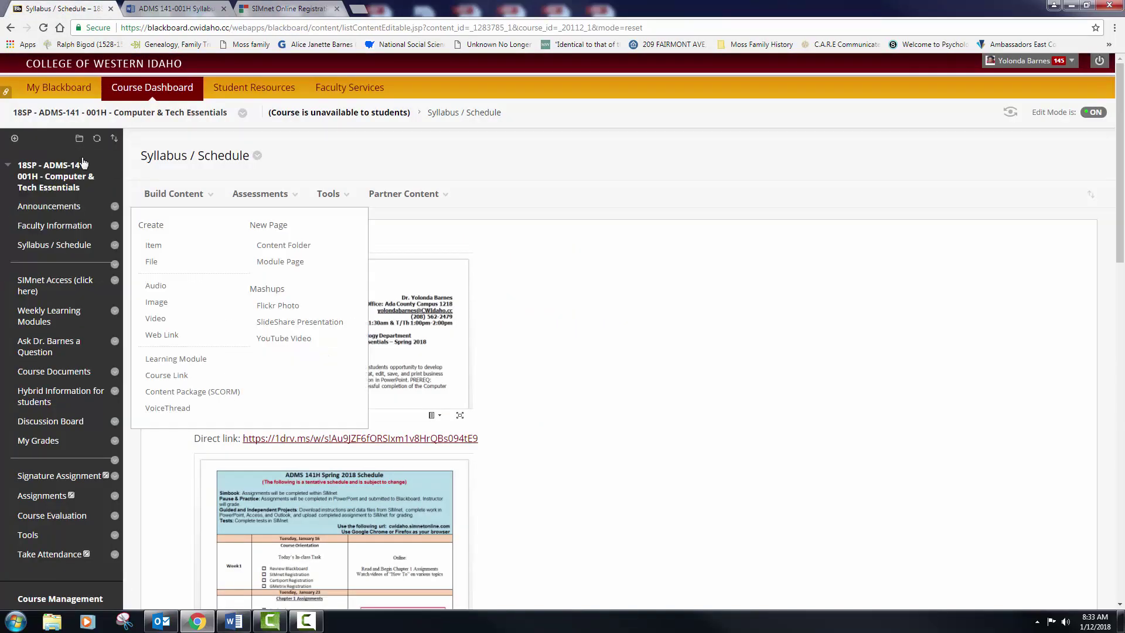
click(288, 9)
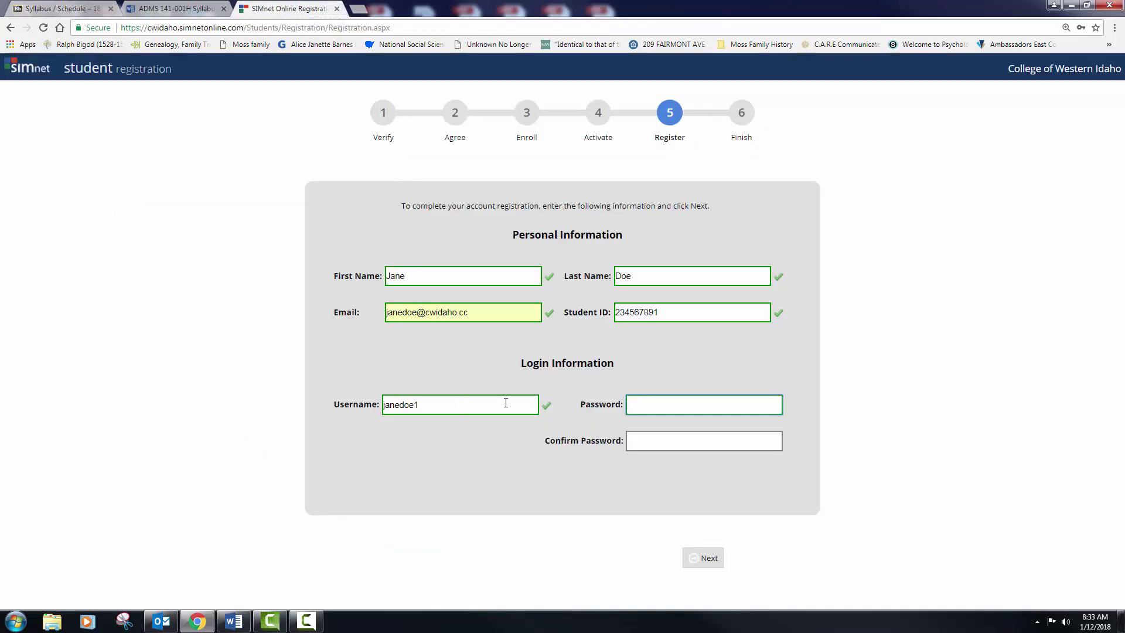
click(648, 408)
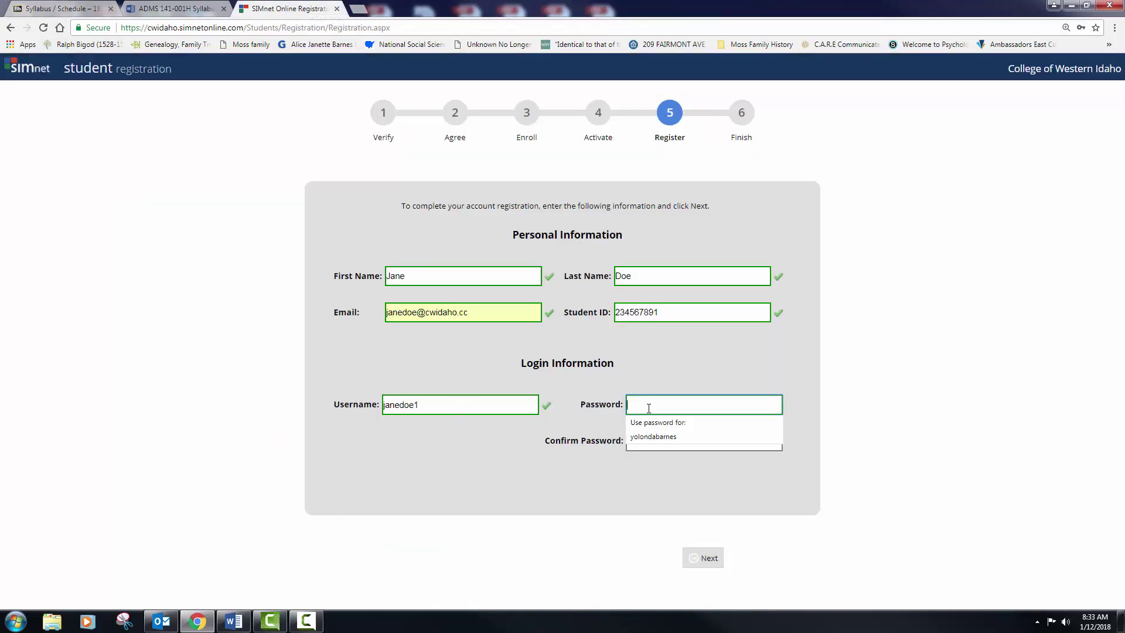
text(•••••••)
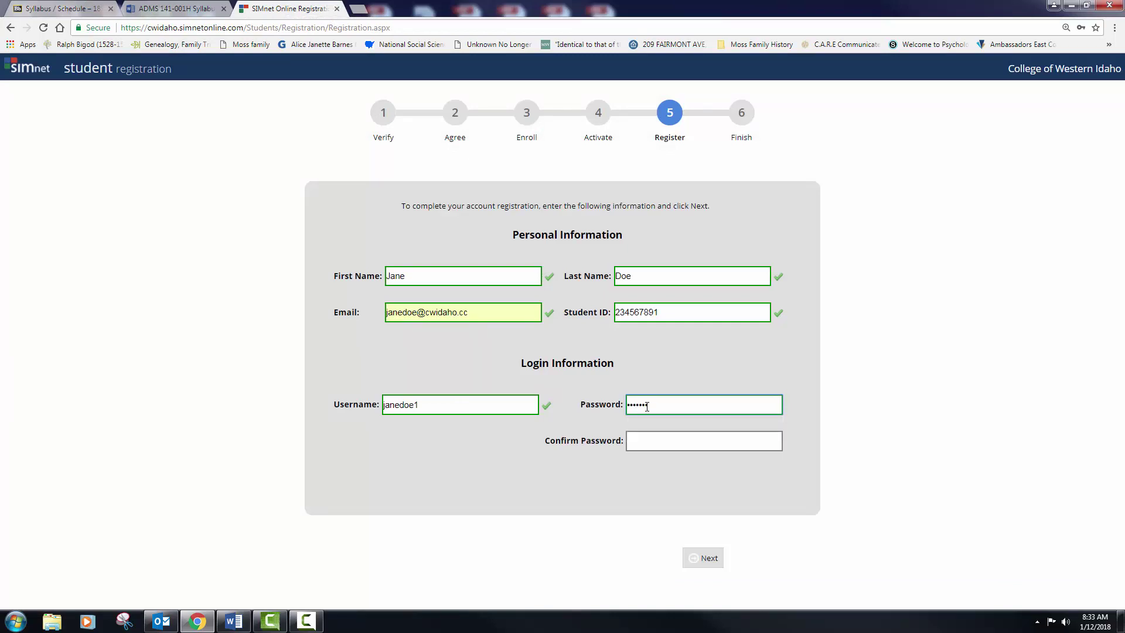
text(••••)
click(734, 440)
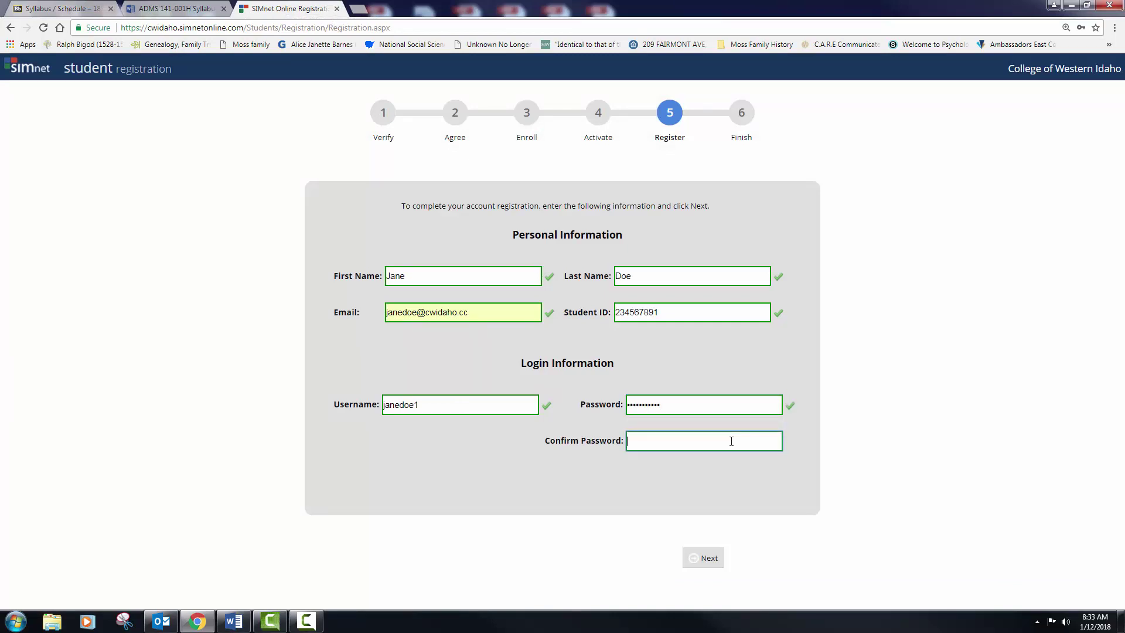
drag(673, 407, 617, 407)
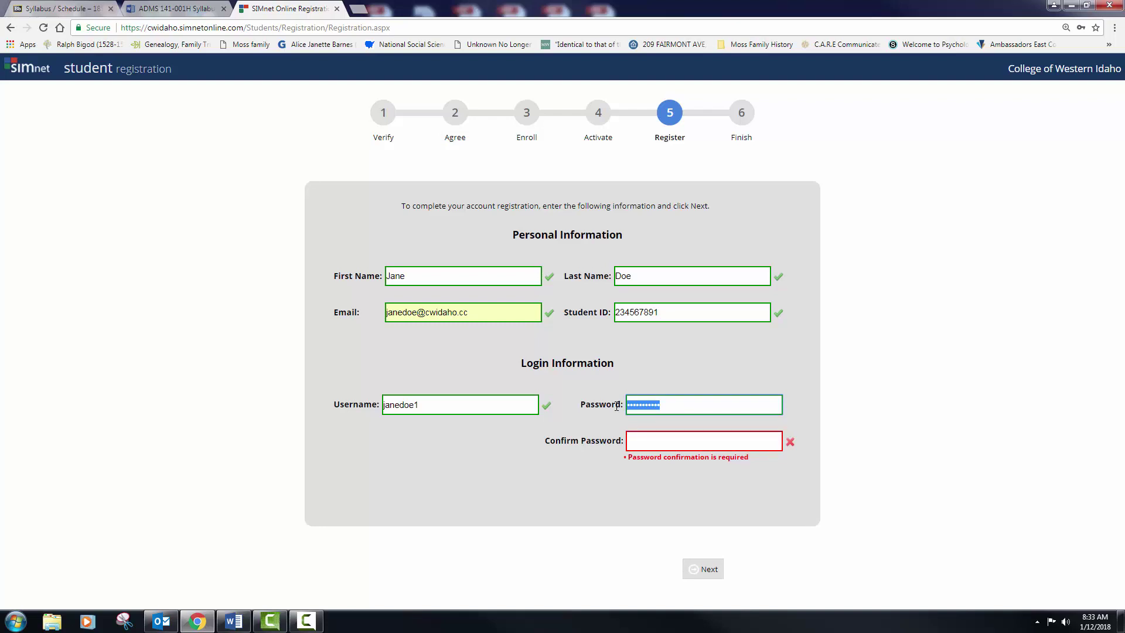
click(673, 440)
key(ctrl+v)
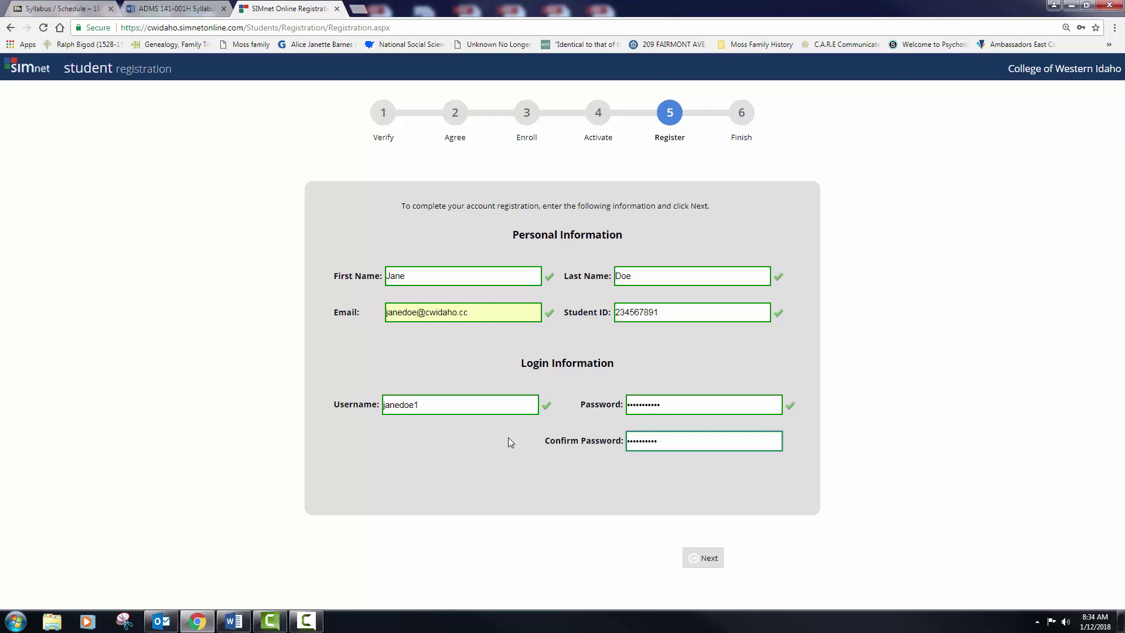
Step: Submit the form, then rework the password entry after the mismatch error
click(706, 558)
click(696, 408)
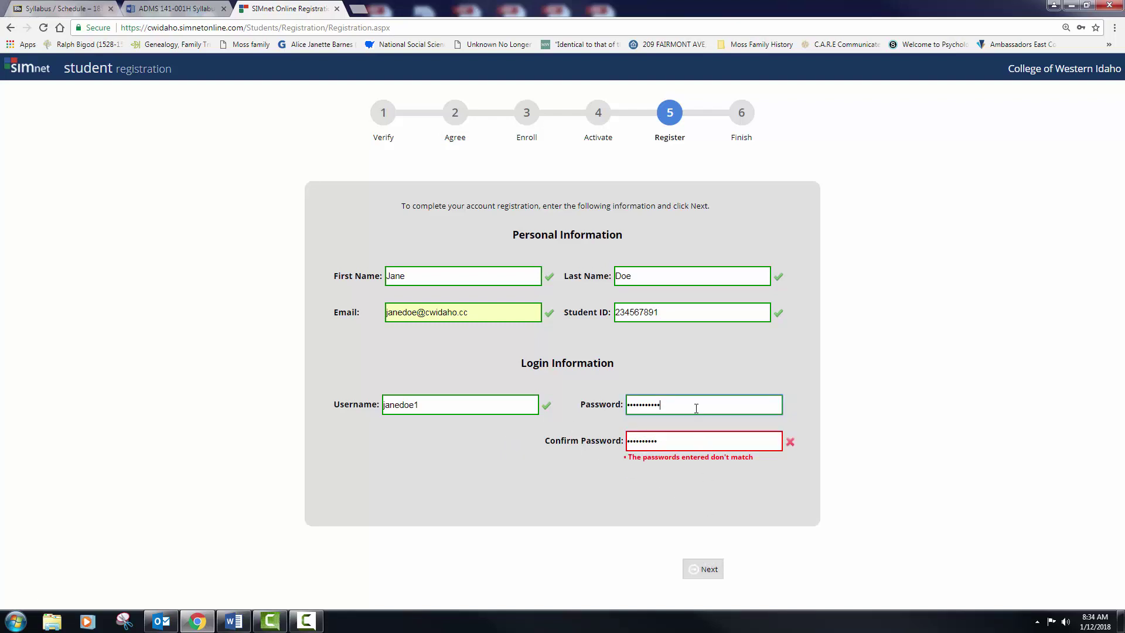
text(1)
click(684, 440)
text(1)
double_click(680, 412)
text(1)
key(BackSpace)
key(Down)
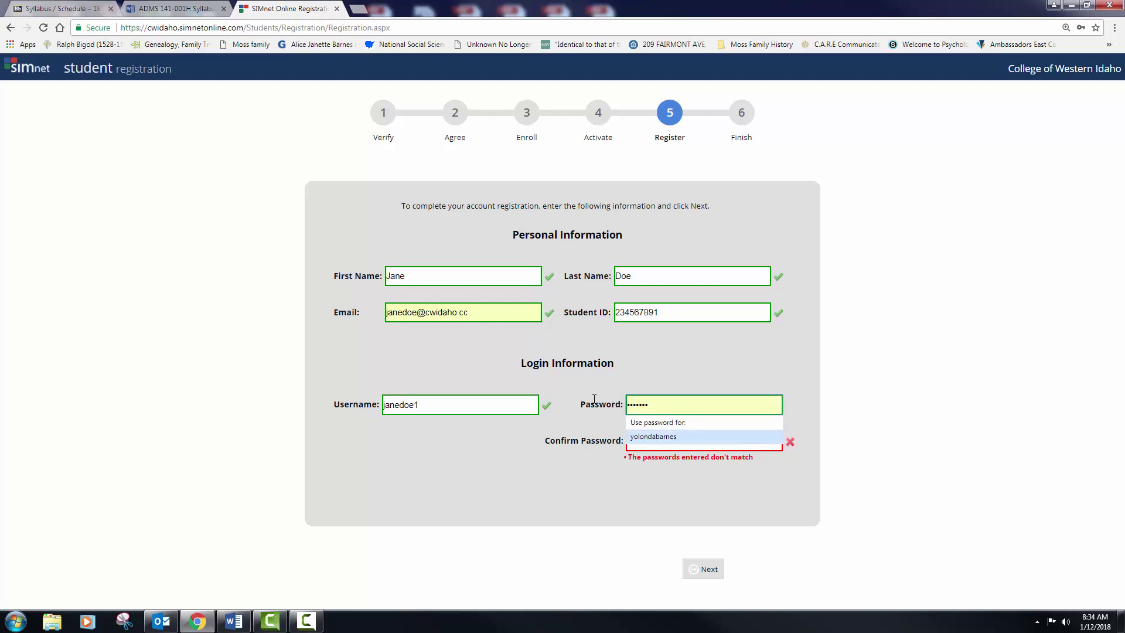
key(Return)
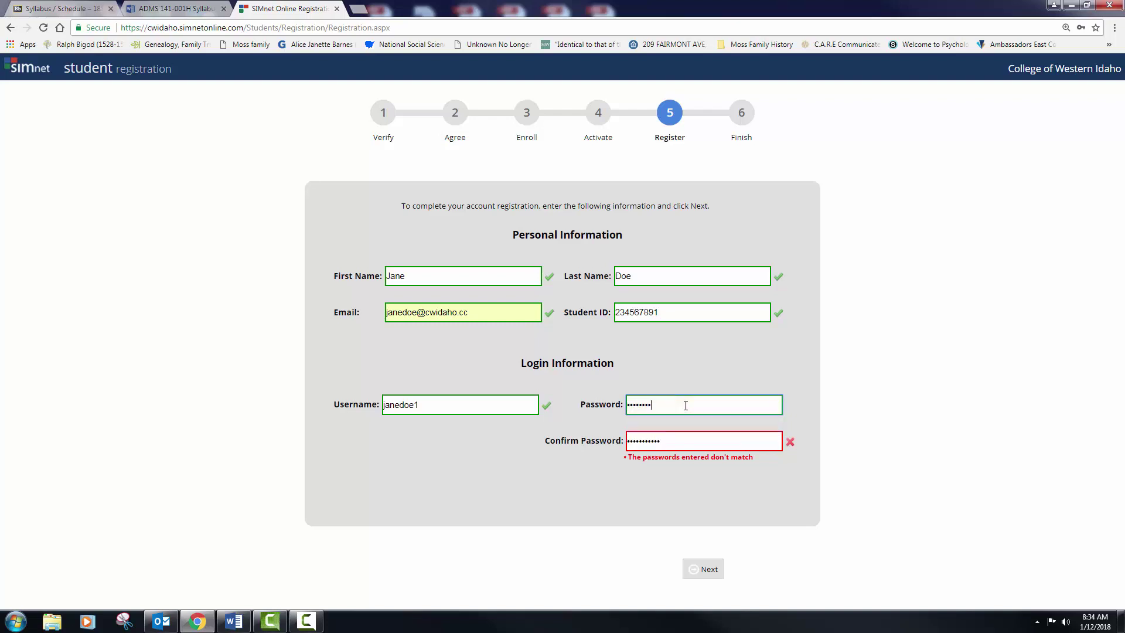
text(1)
Step: Retype the password and its confirmation identically and submit to reach the Finish summary
double_click(685, 441)
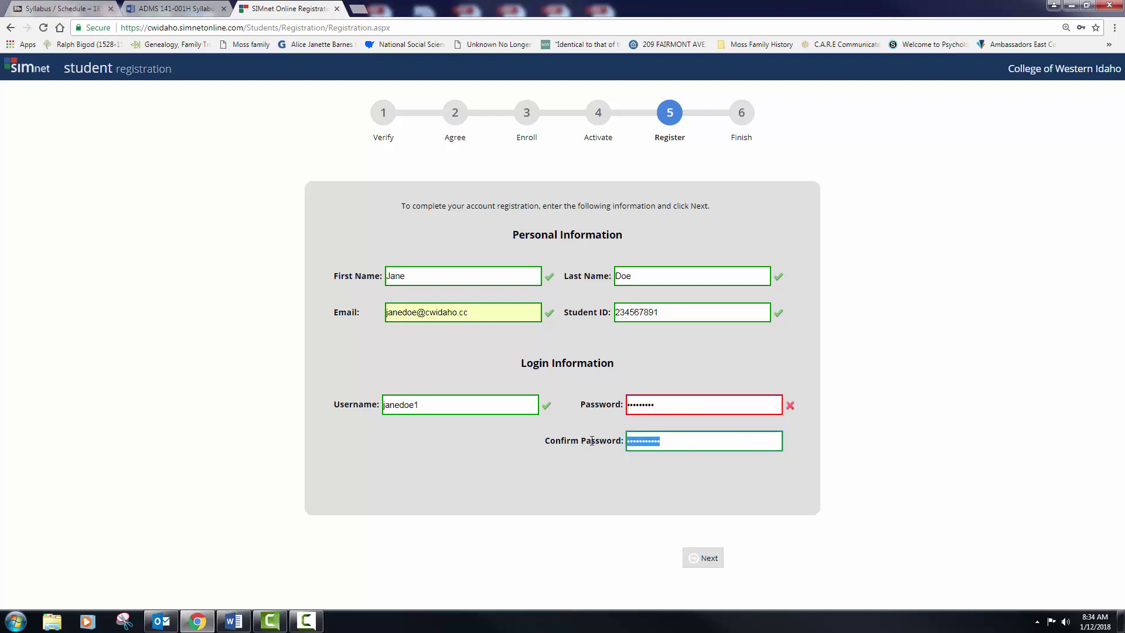
text(password1)
click(667, 412)
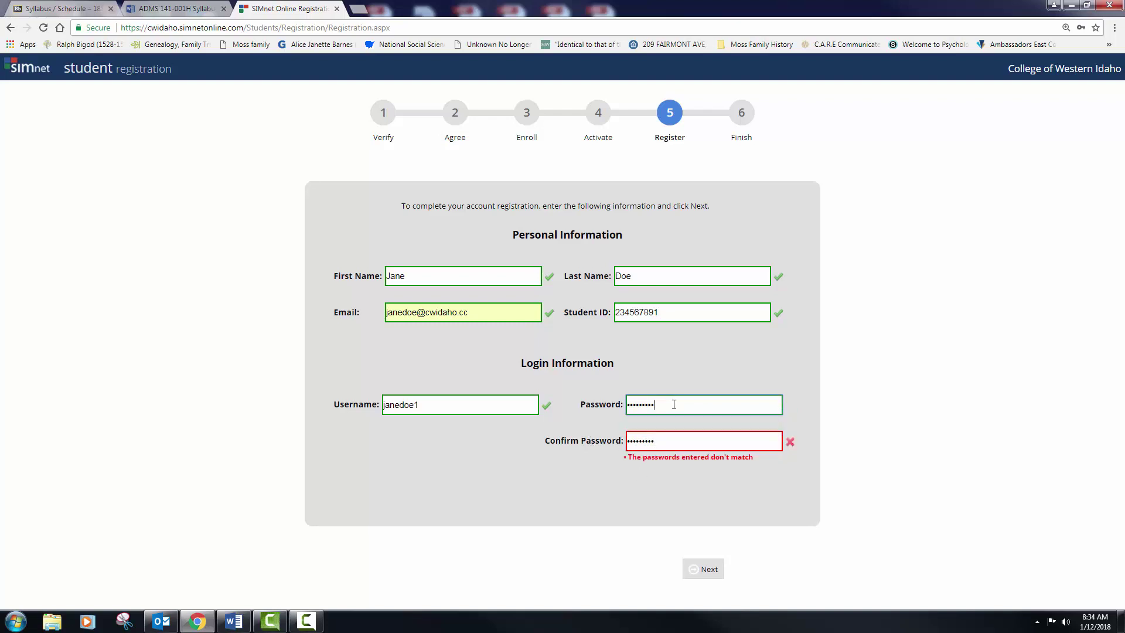
drag(667, 412, 623, 404)
text(paassword123)
click(646, 443)
double_click(646, 443)
text(pass)
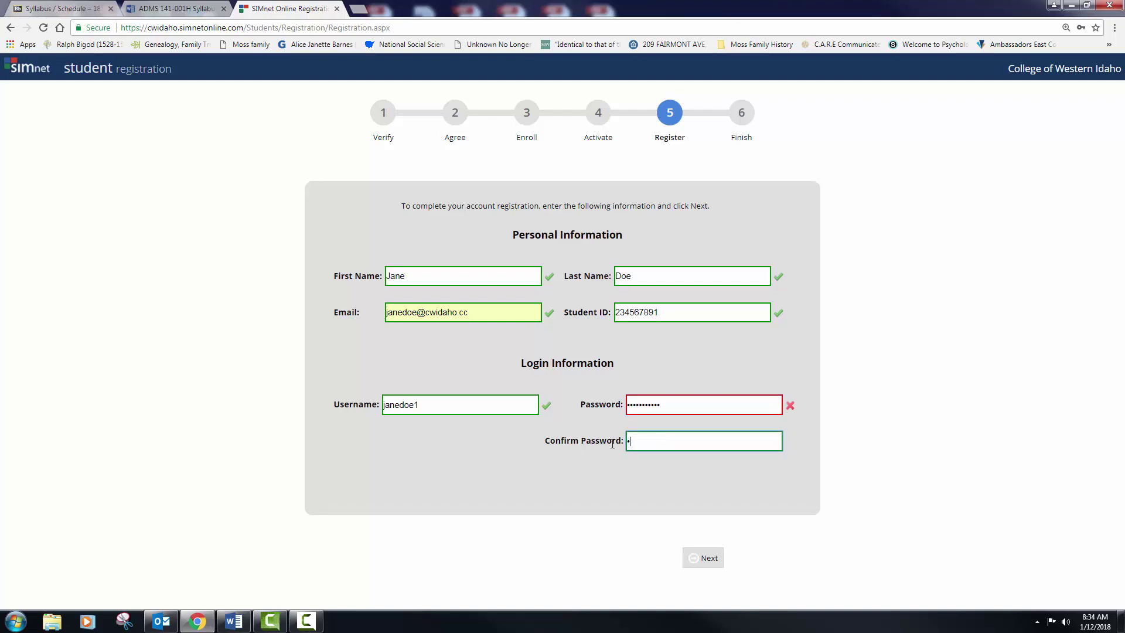
text(word123)
click(717, 561)
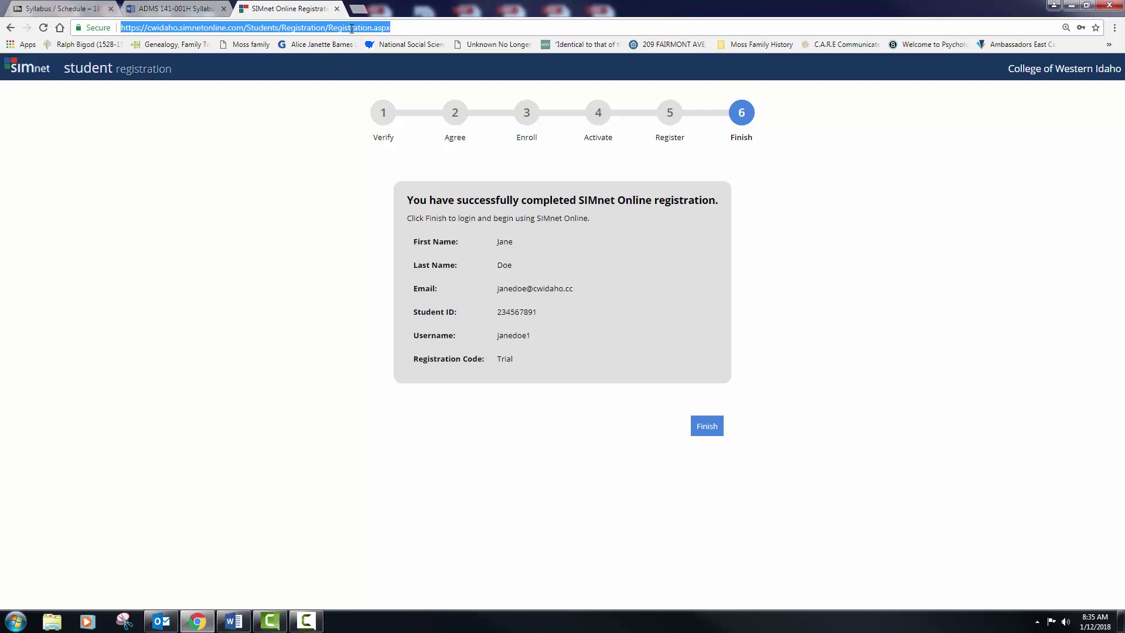
Step: Reload the SIMnet site, sign in as the instructor and open SIMstudent
text(cw)
key(Return)
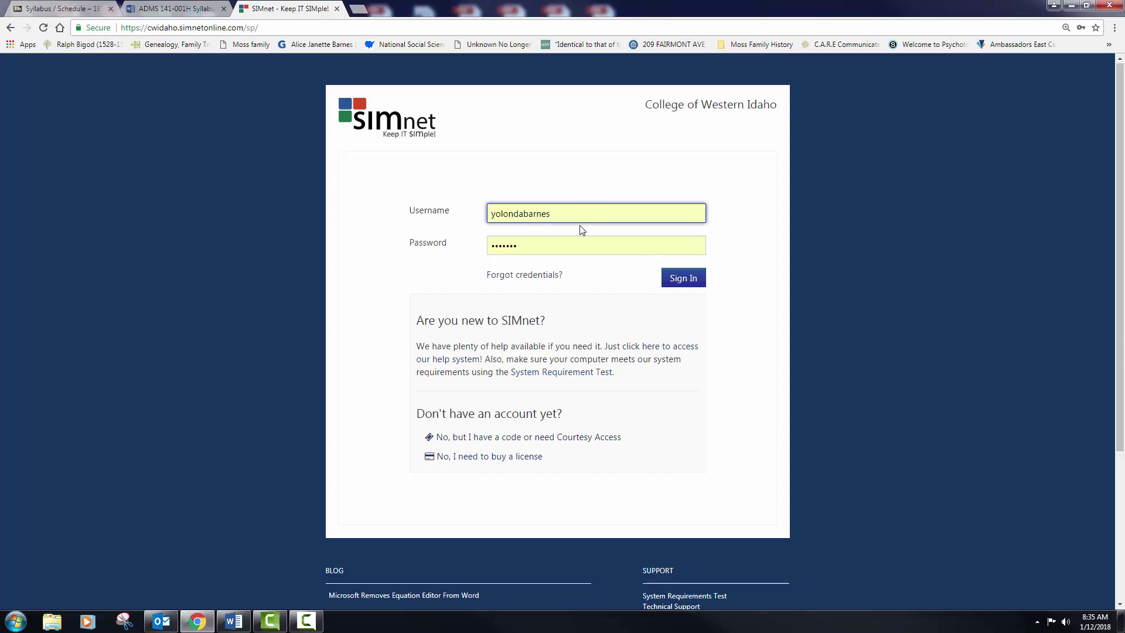
click(680, 279)
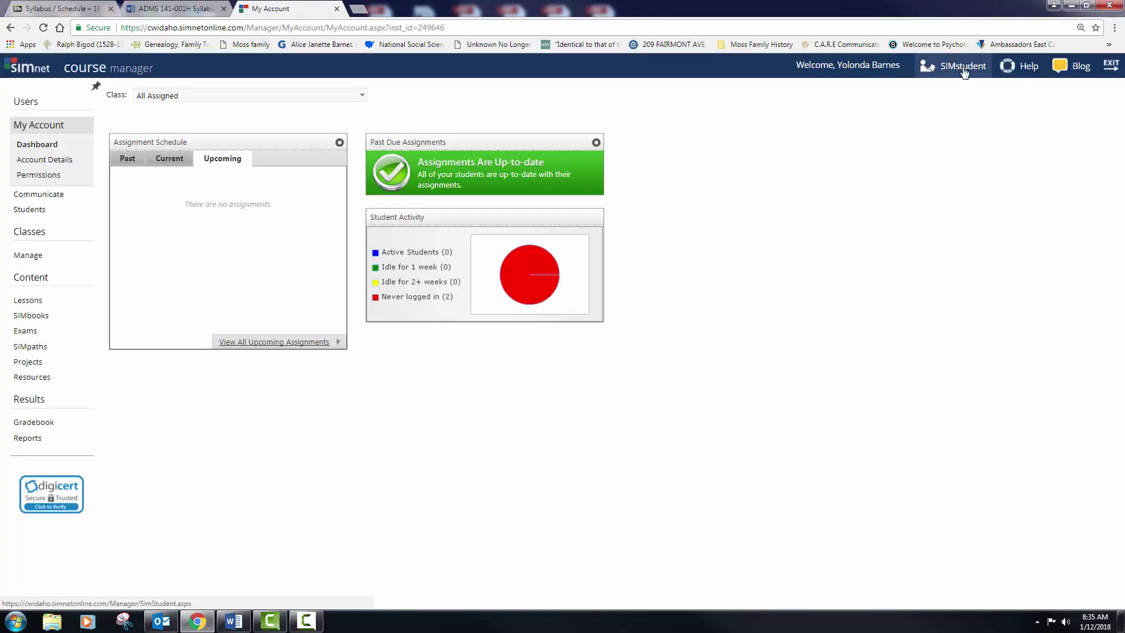
click(963, 66)
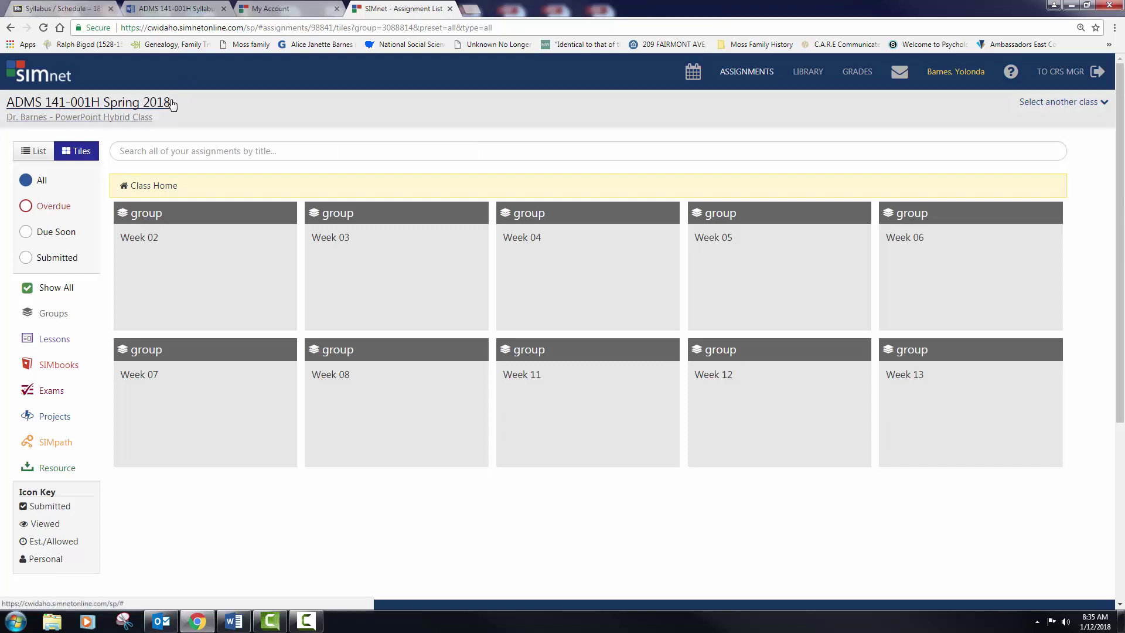
Step: Pick ADMS 141-002W Spring 2018 from the available courses list
click(150, 106)
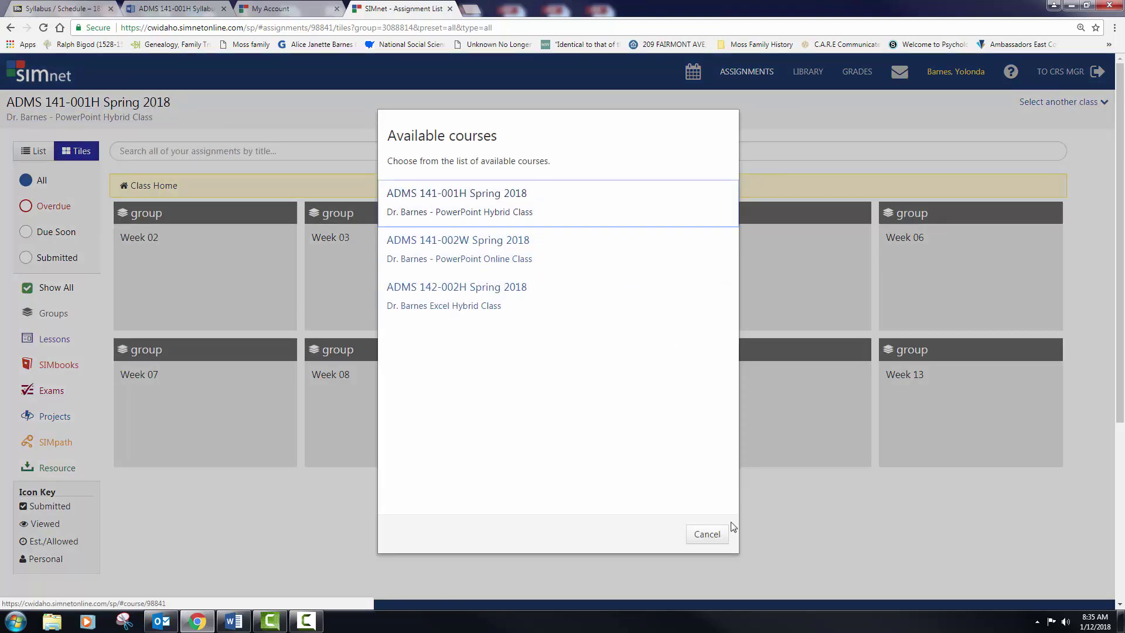
click(707, 533)
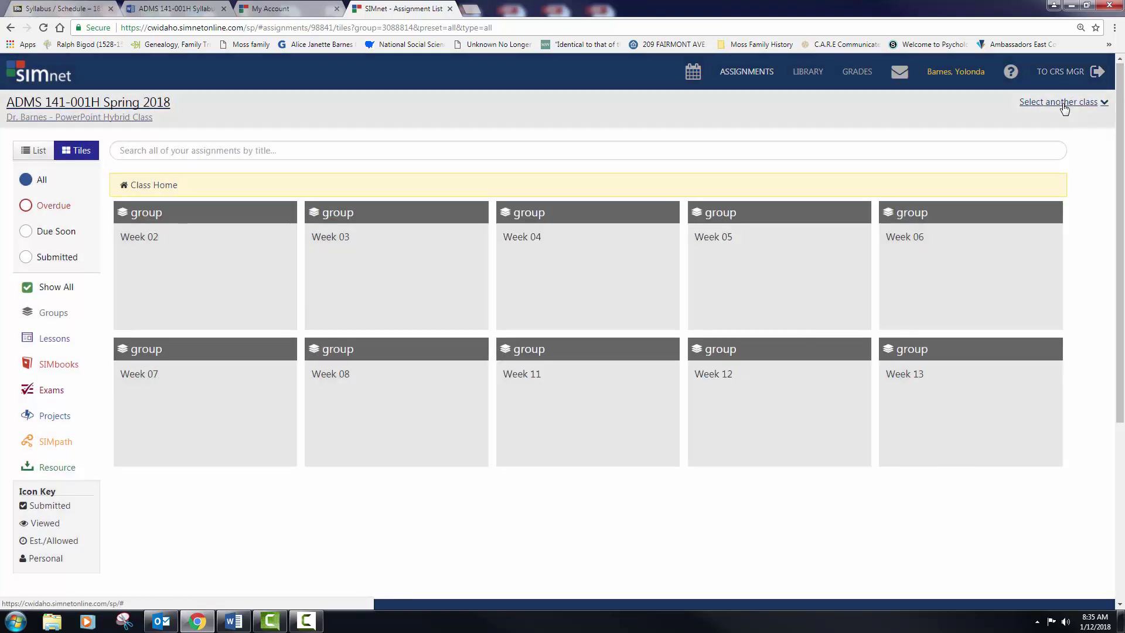
click(1064, 103)
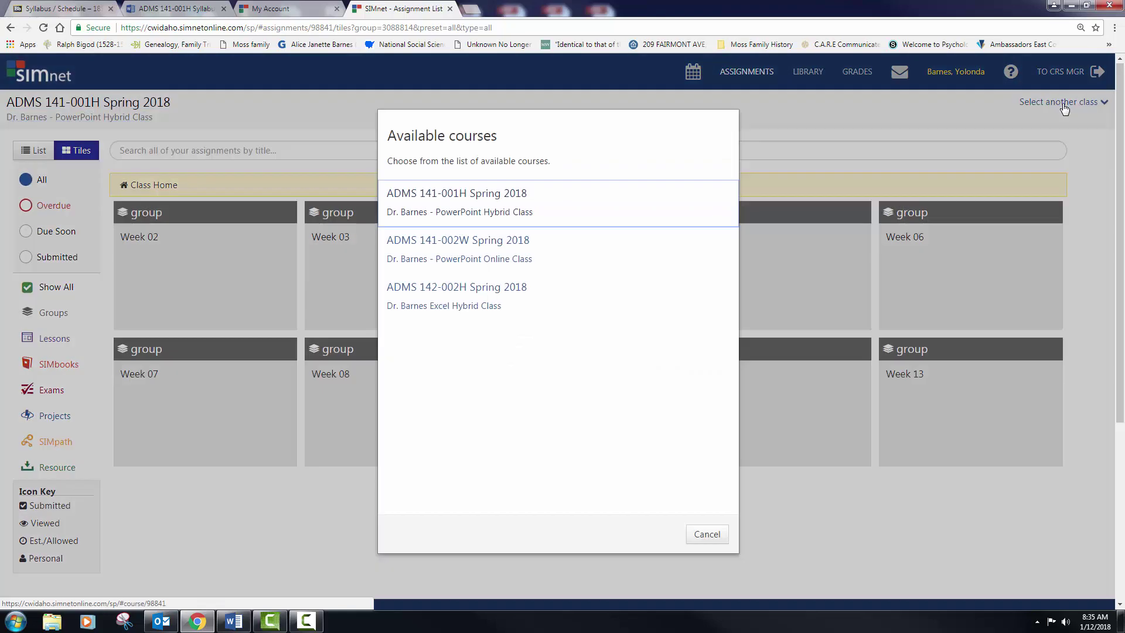
click(471, 263)
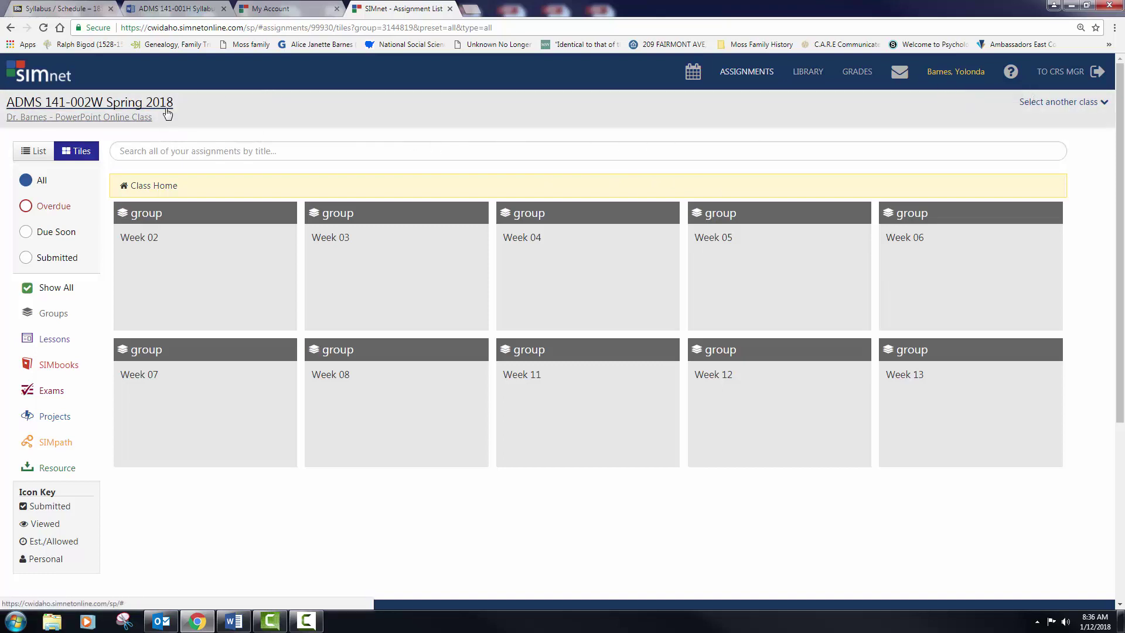
Step: Show the profile listing ADMS 141-001H, ADMS 141-002W and ADMS 142-002H Spring 2018
click(965, 75)
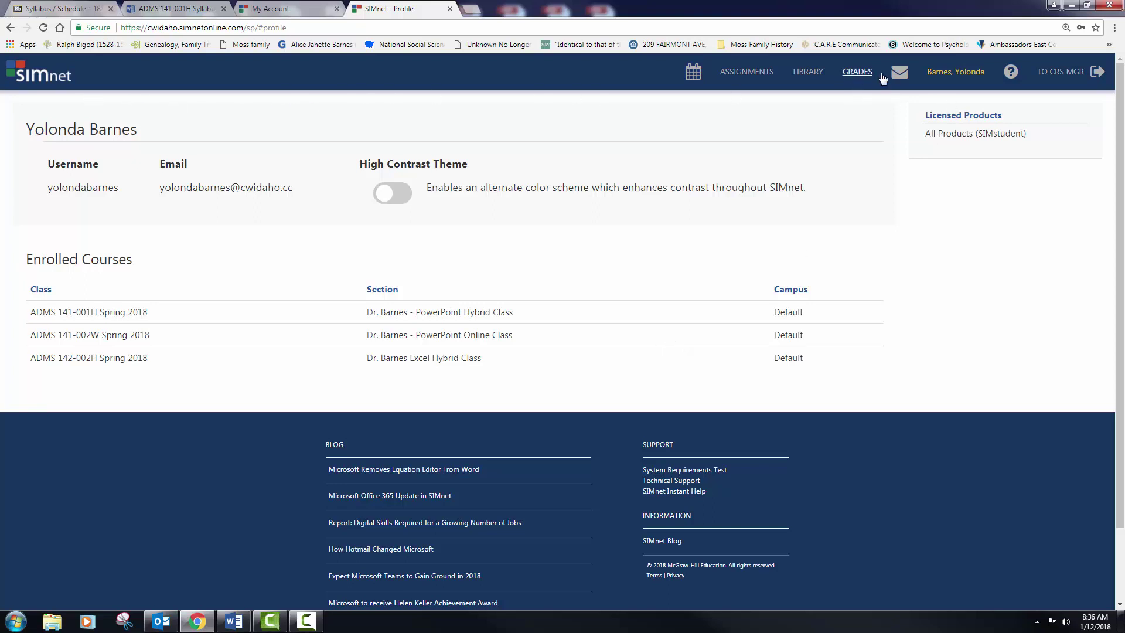
click(769, 77)
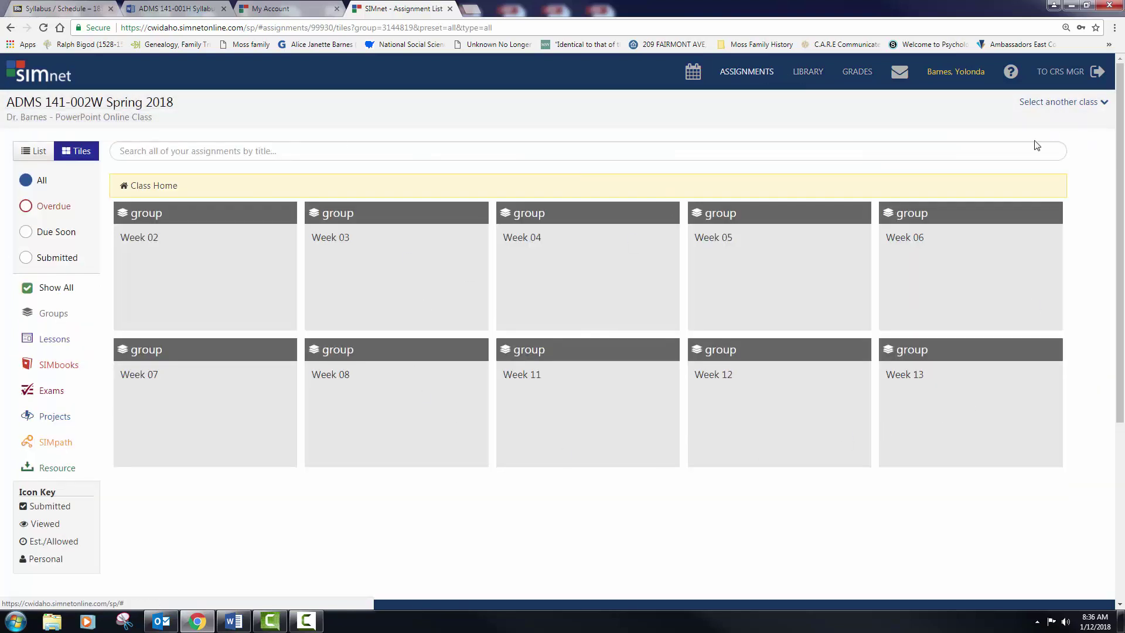
click(962, 75)
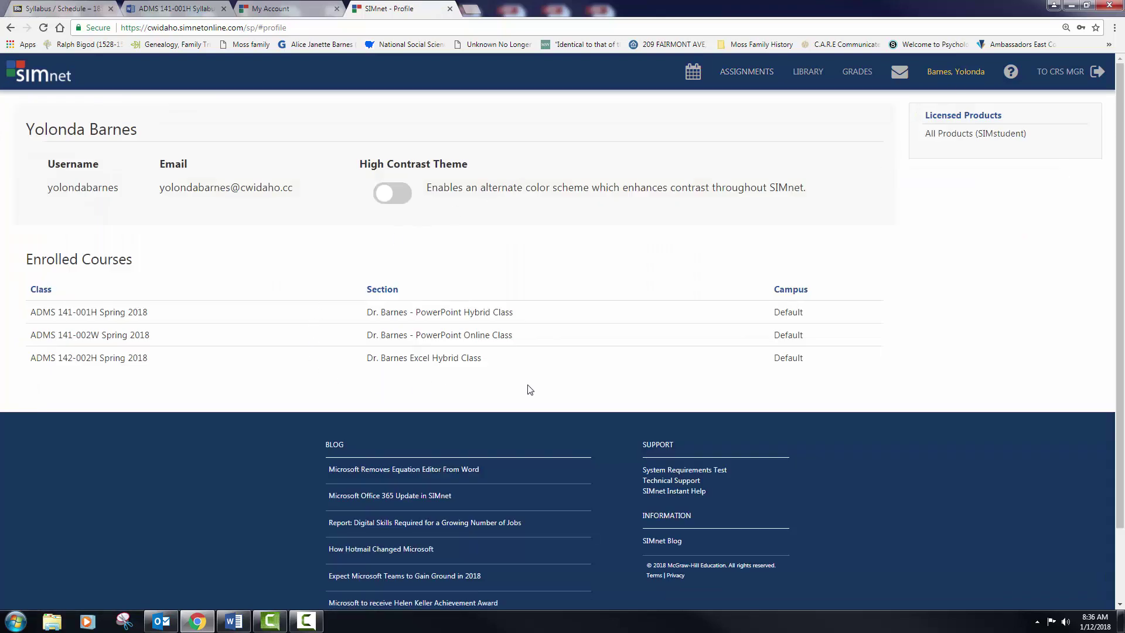